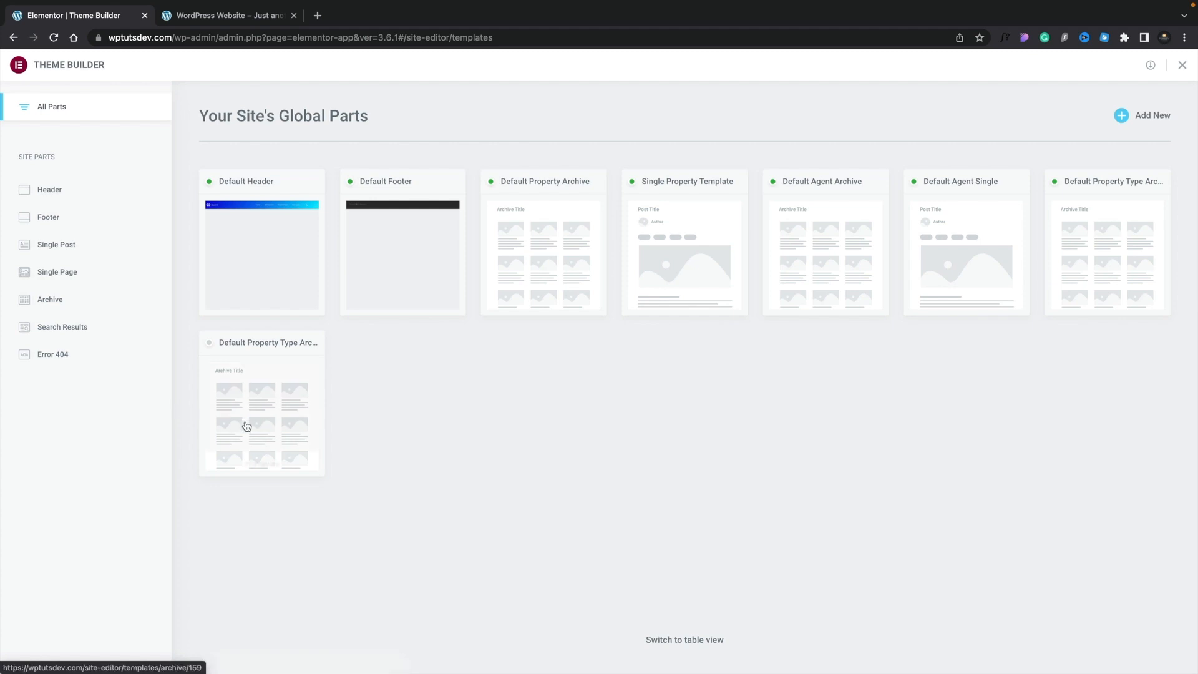
Open the Single Property Template for editing from the site's global parts.
mouse_move(709, 273)
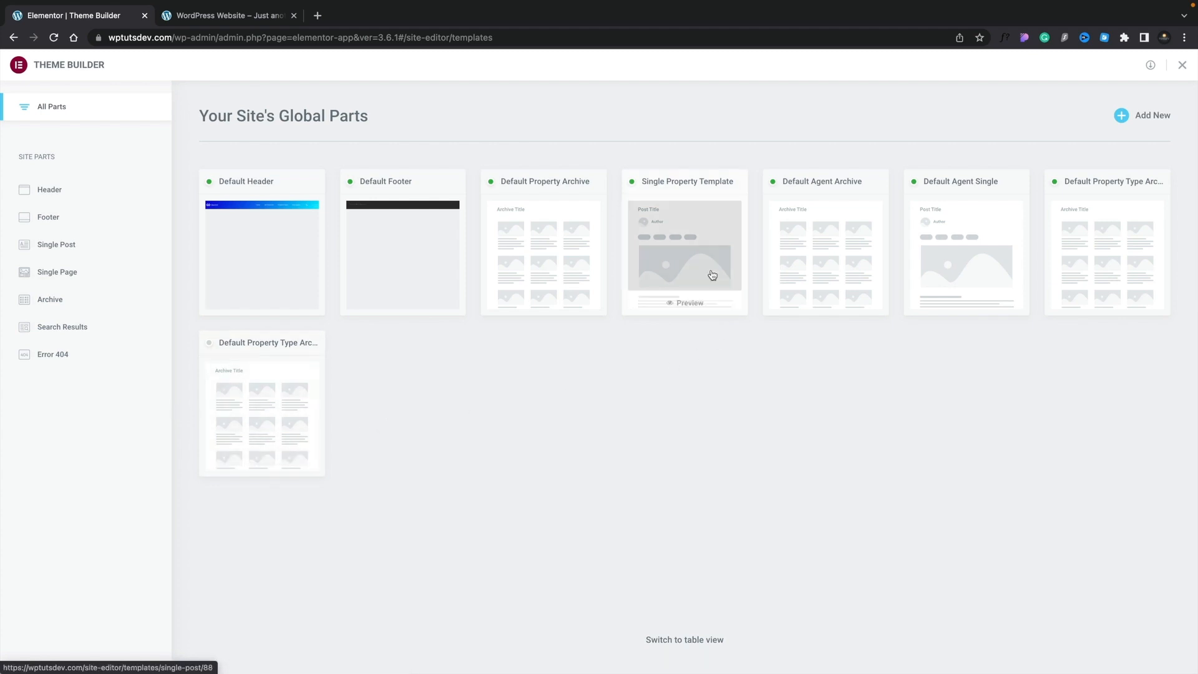
left_click(685, 252)
left_click(640, 185)
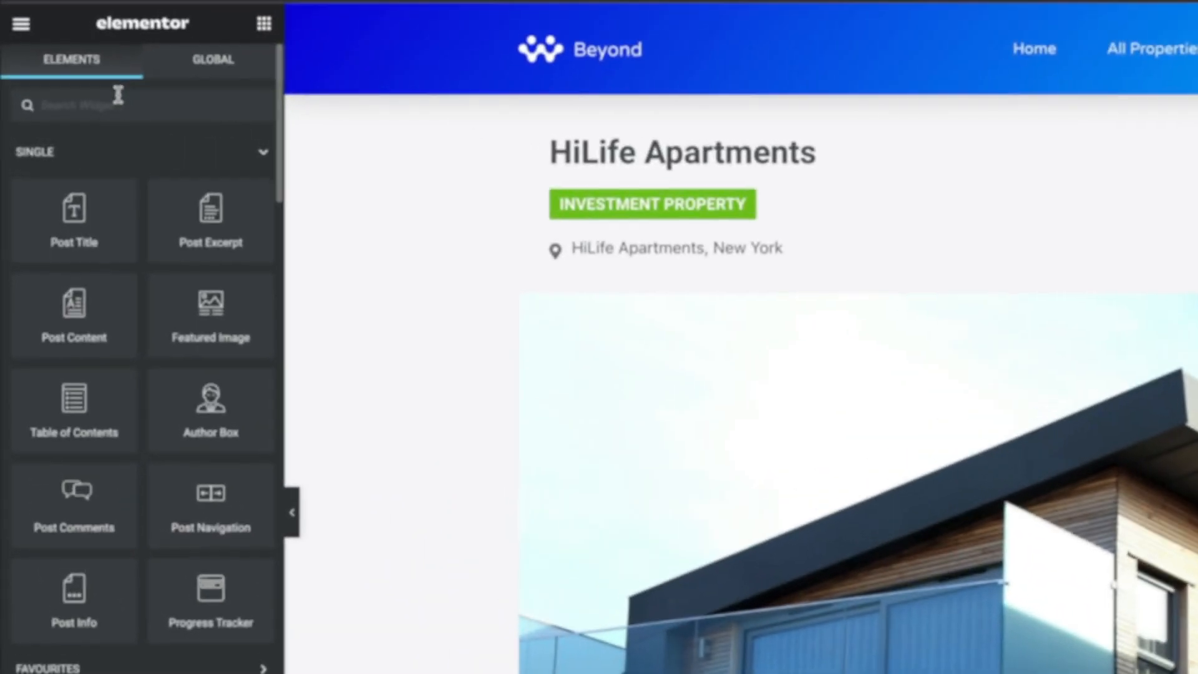
Add a Listing Grid widget to the empty column beside the main property image.
left_click(72, 111)
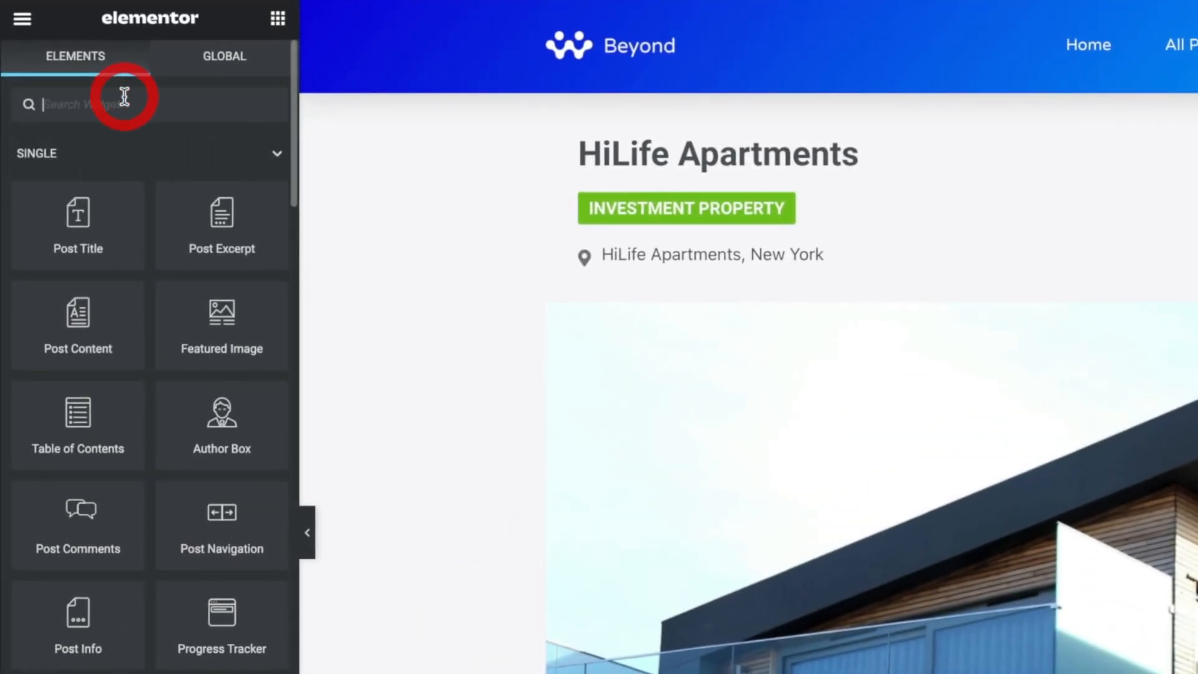
type("listin")
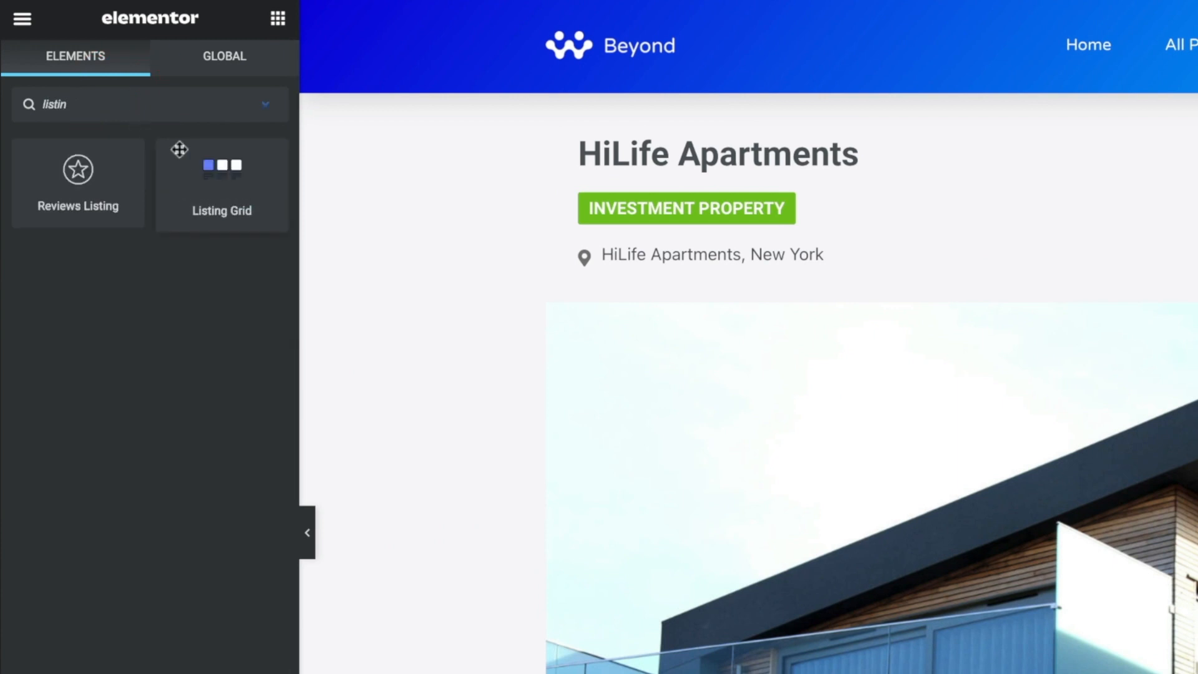
left_click_drag(202, 160, 1197, 376)
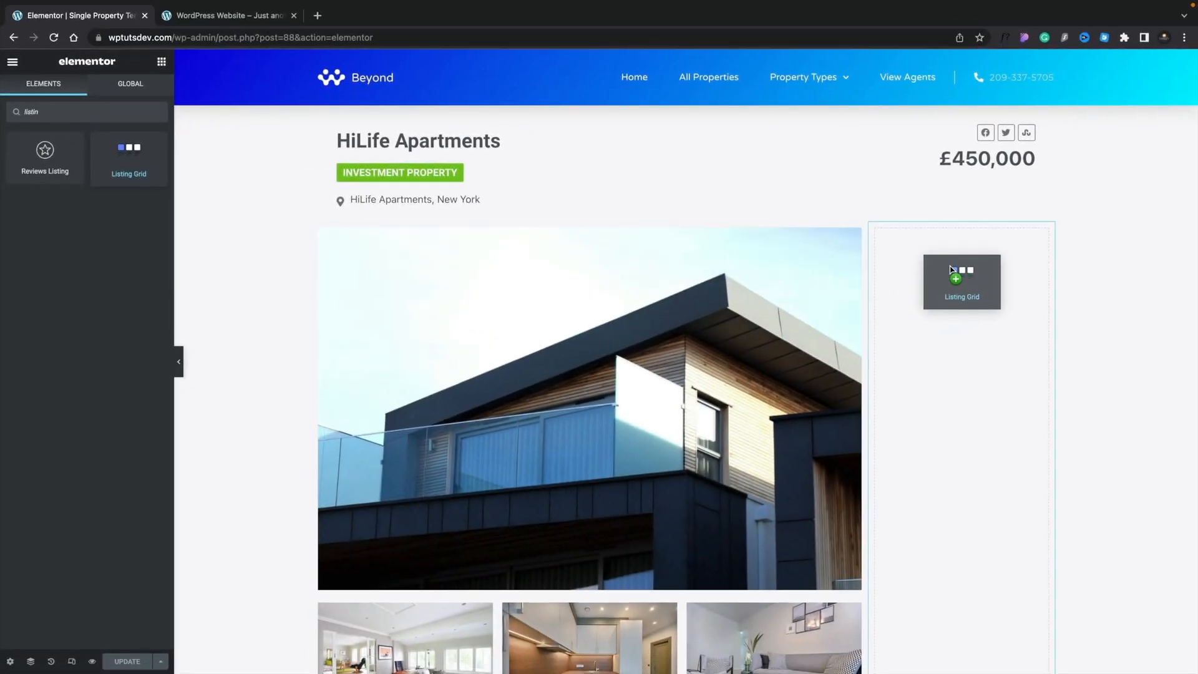
left_click_drag(951, 270, 945, 264)
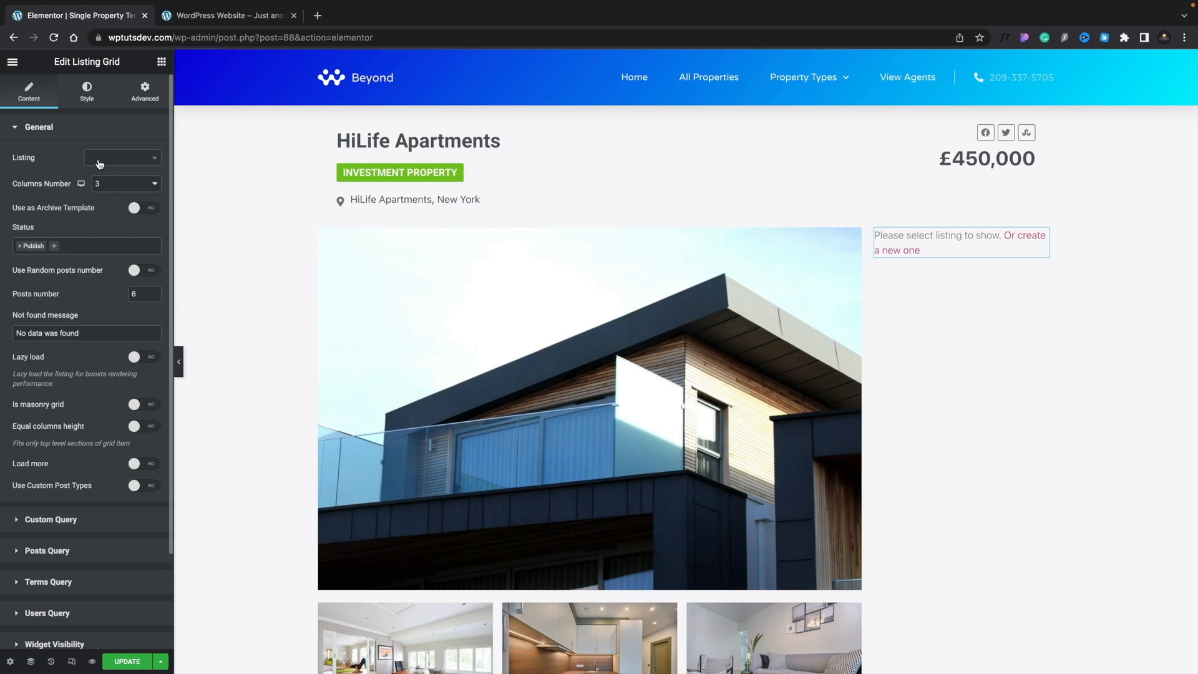
Set the Listing Grid to use the Property Manager listing with 1 column.
left_click(110, 158)
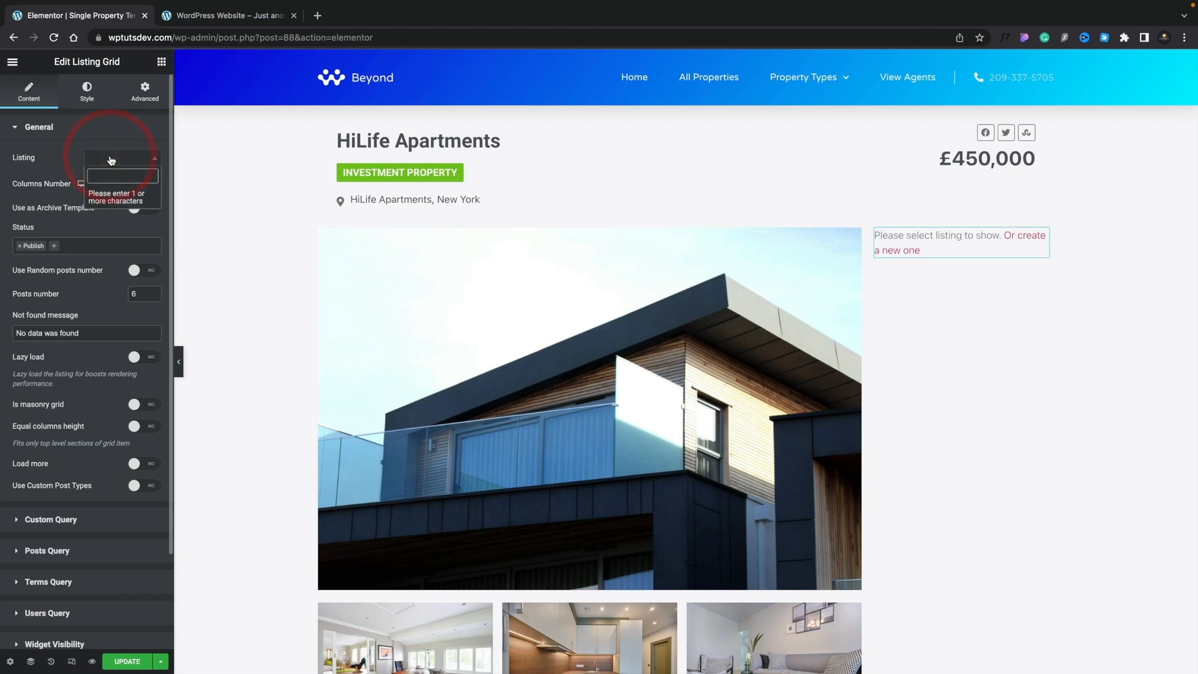
type("pro")
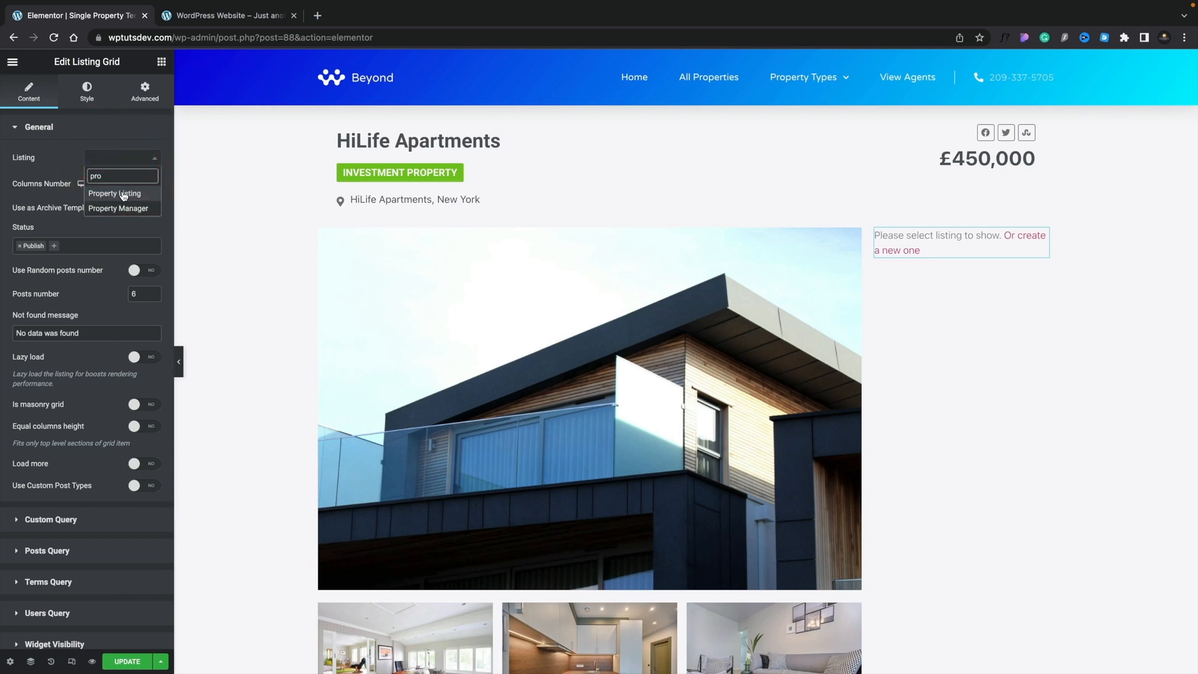
left_click(134, 207)
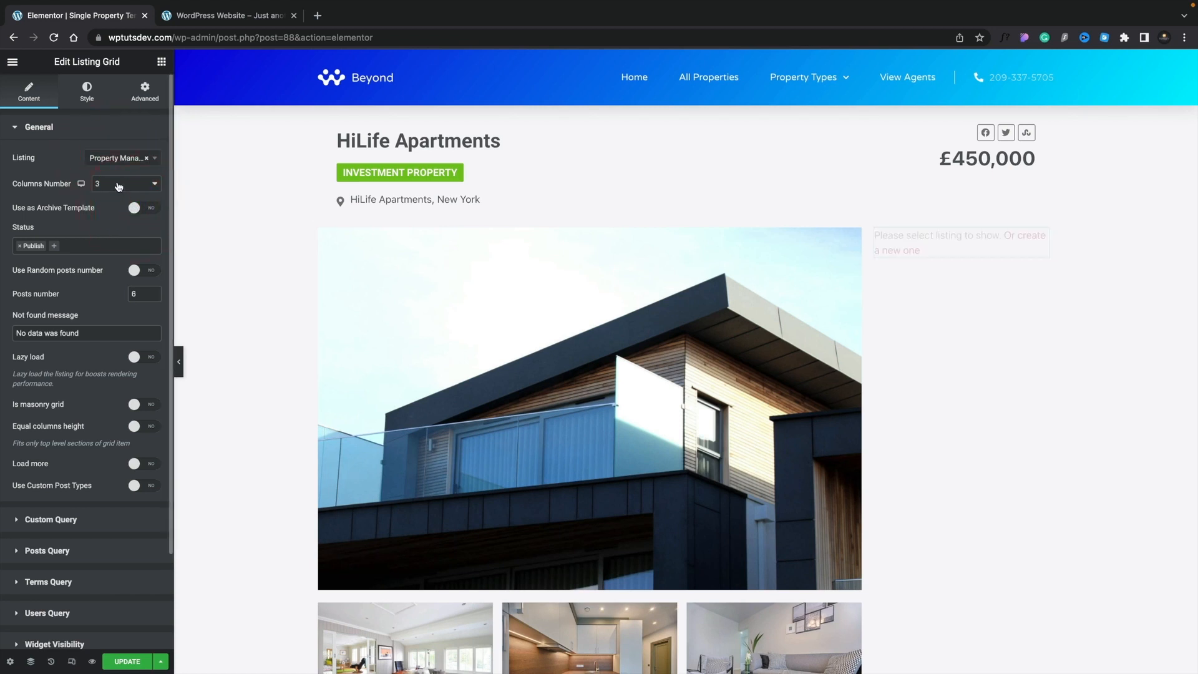
left_click(118, 182)
left_click(111, 159)
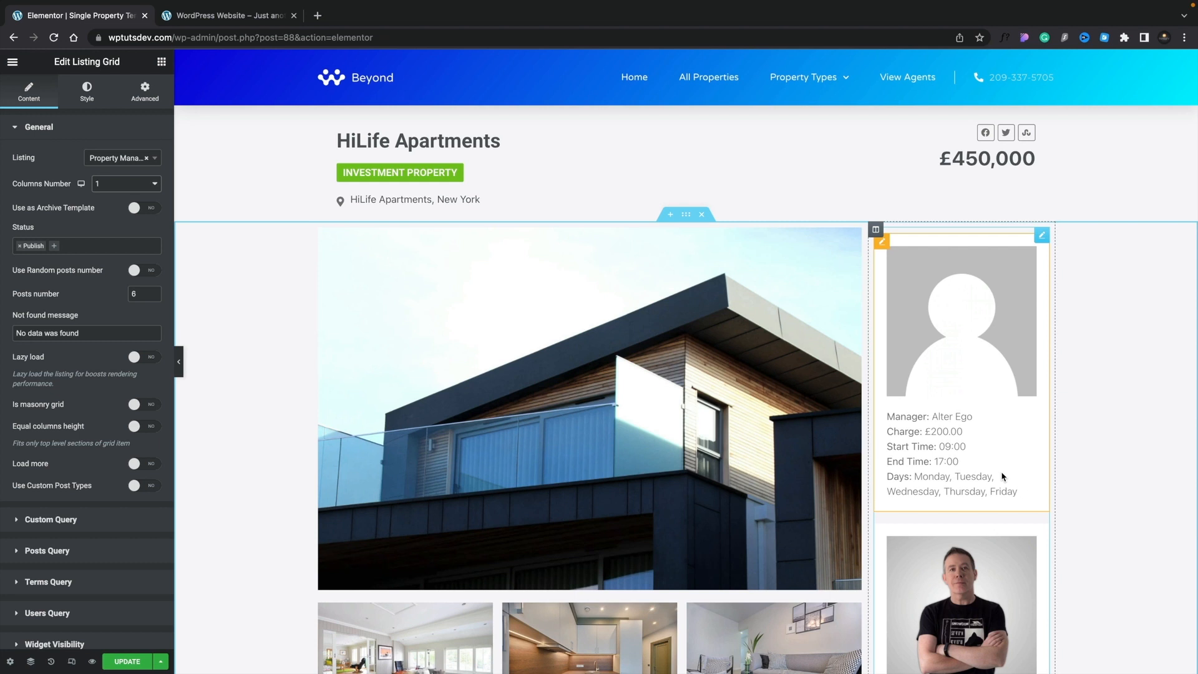
Limit the Listing Grid's users query to the Manager and Administrator roles.
scroll(1003, 477, "down", 2)
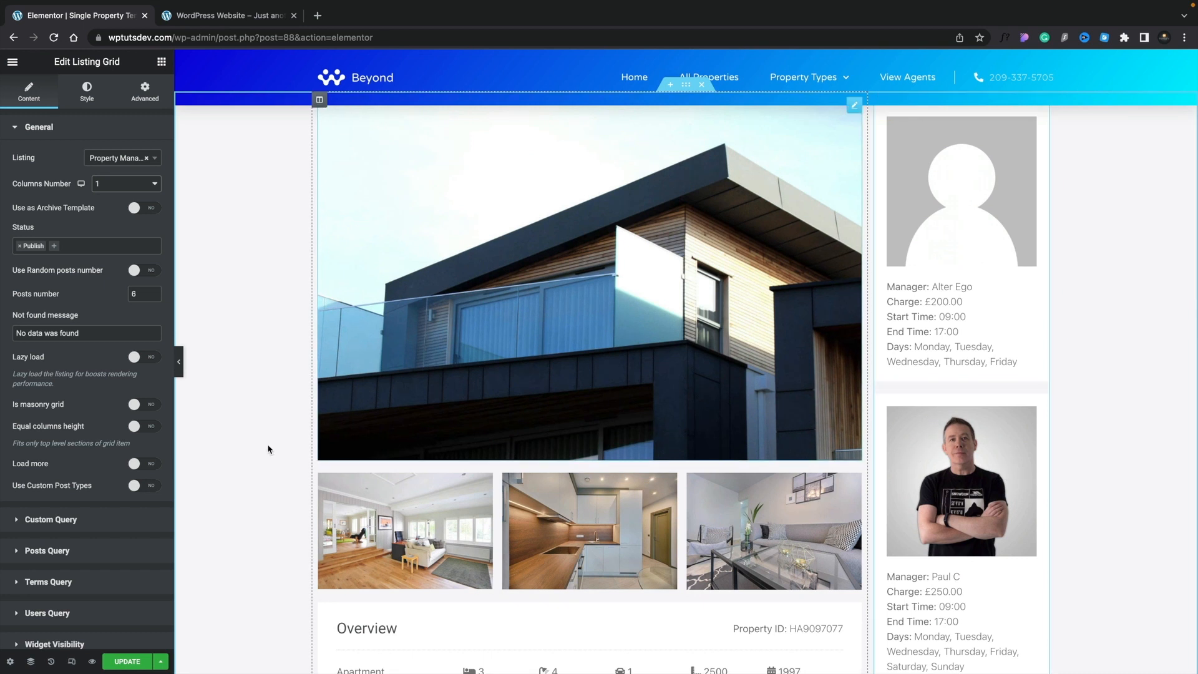
scroll(115, 508, "down", 2)
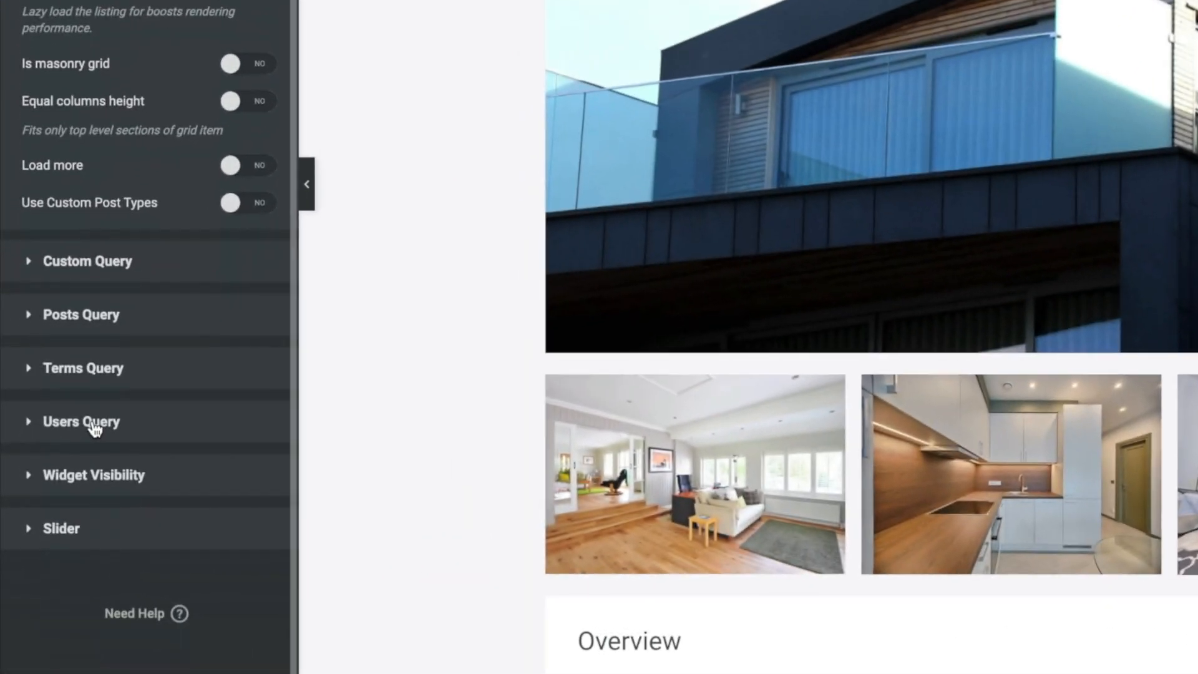
left_click(93, 425)
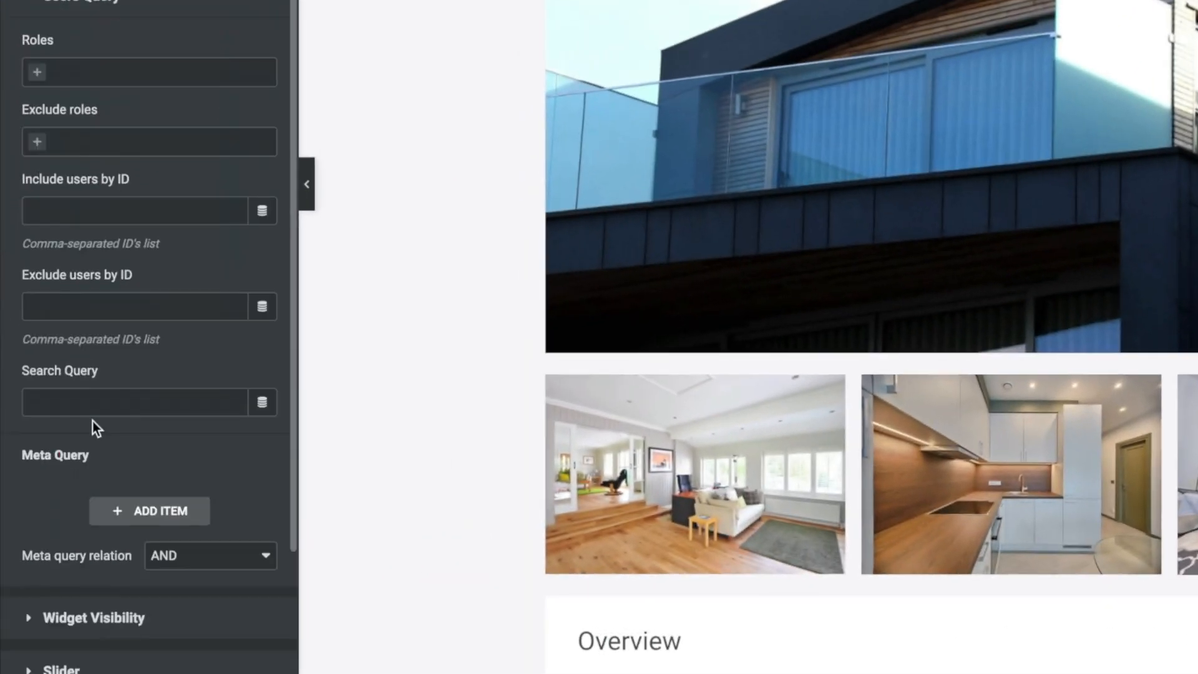
scroll(94, 422, "down", 1)
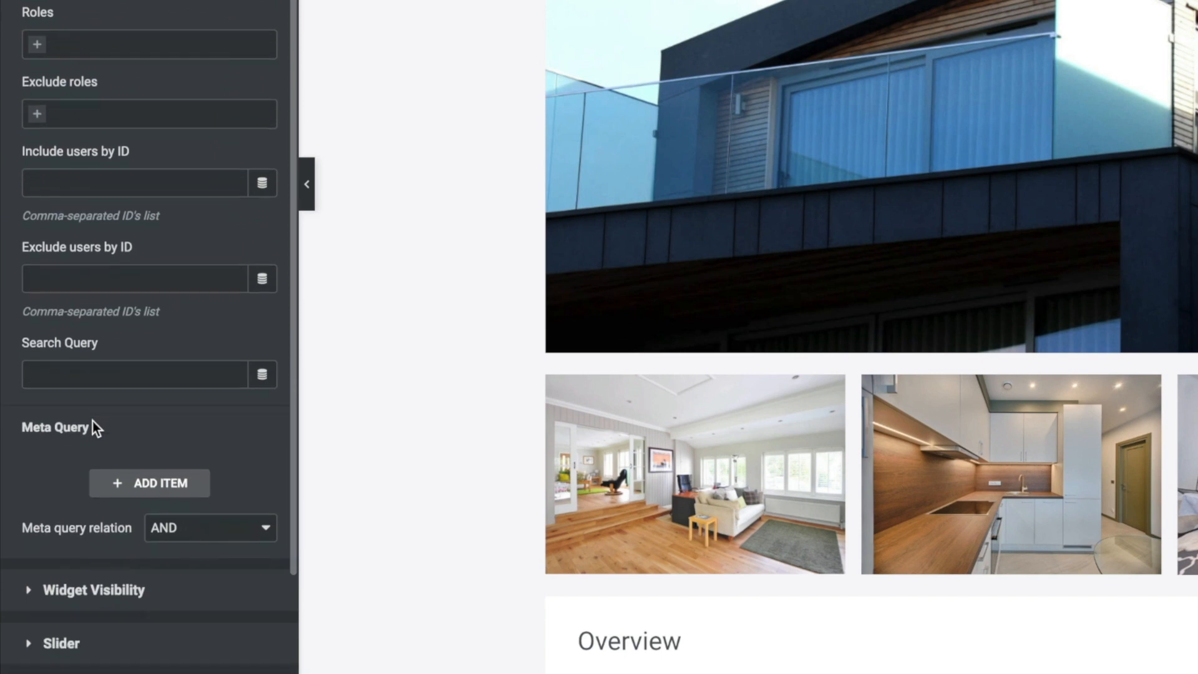
left_click(38, 46)
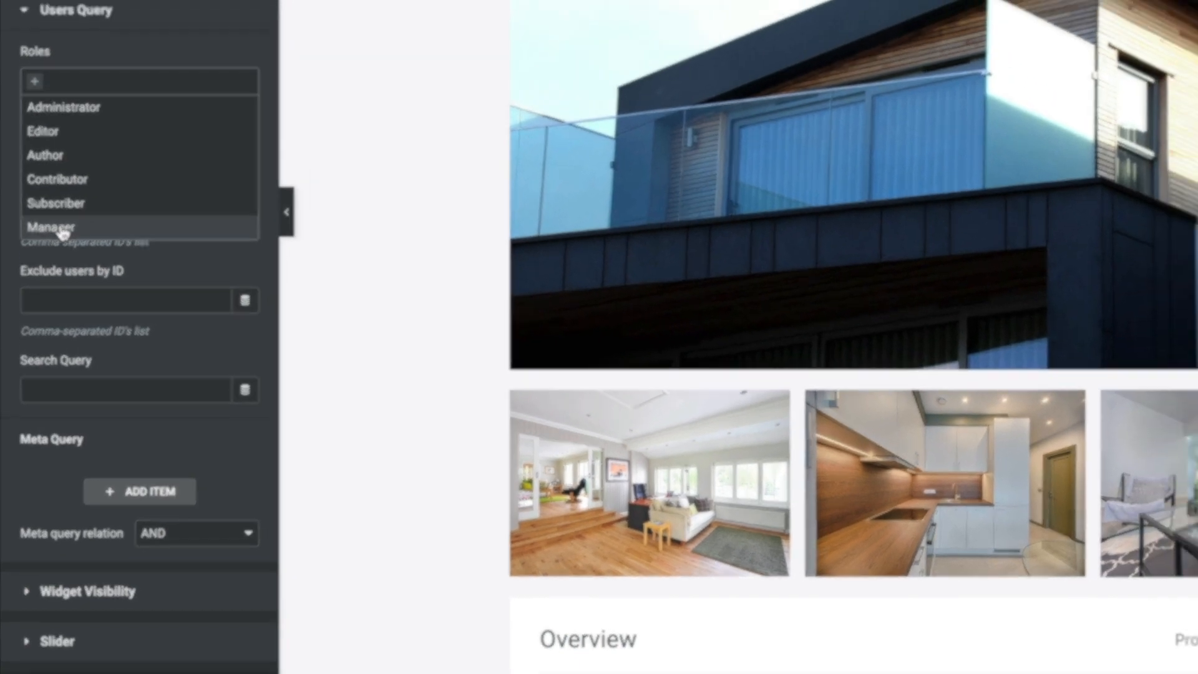
left_click(63, 229)
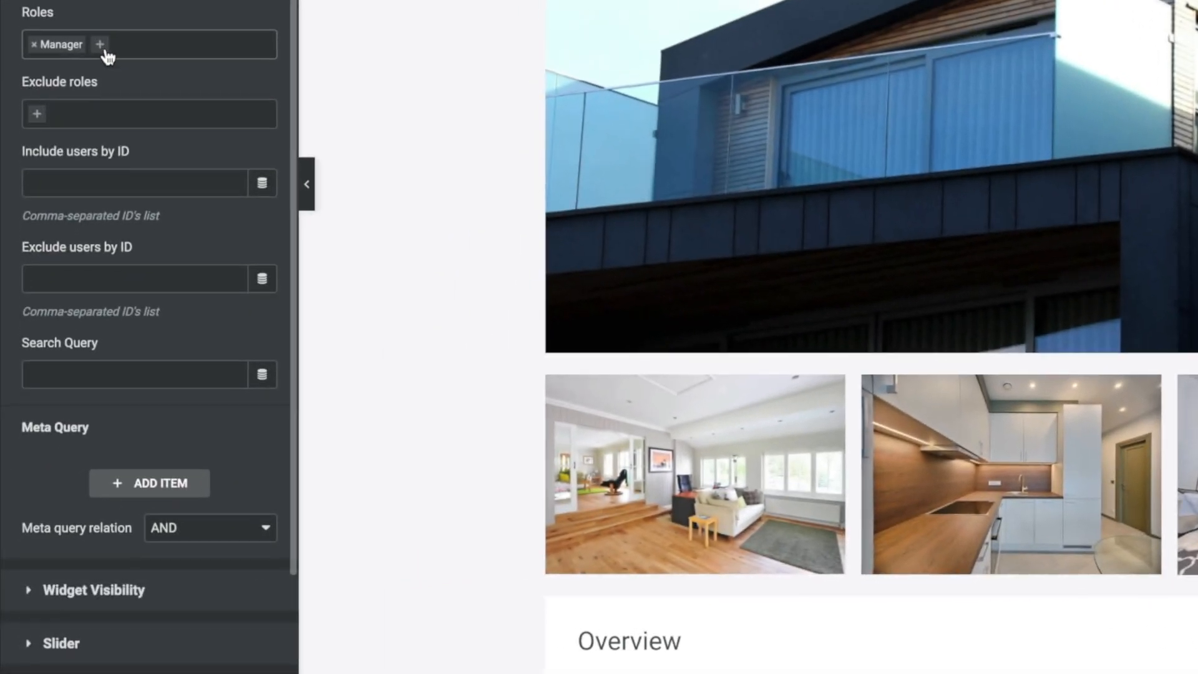
left_click(103, 49)
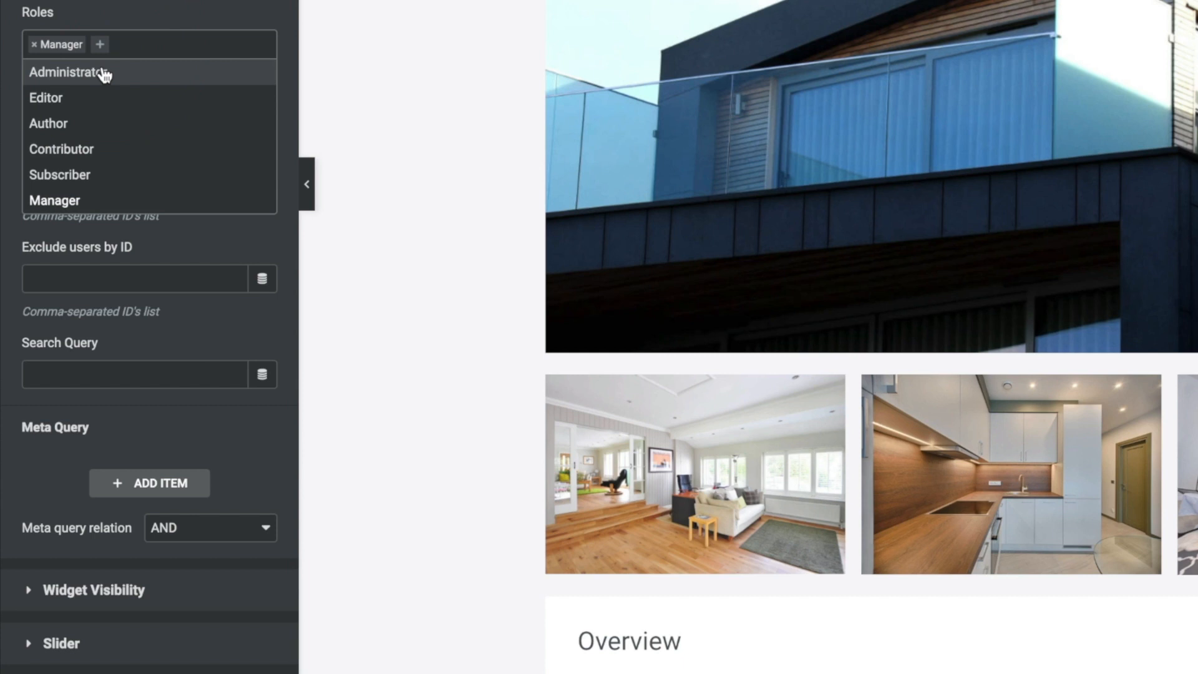
left_click(104, 73)
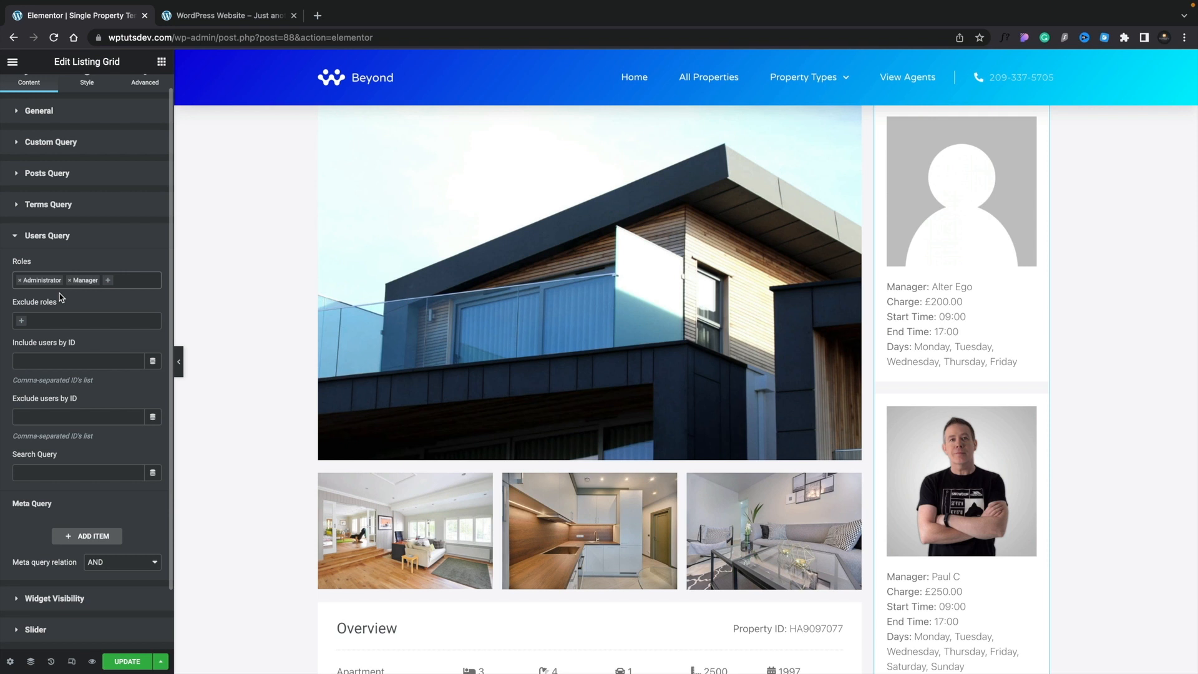
Assign the JetEngine Related Items dynamic tag to the users query's Search Query.
scroll(53, 491, "down", 2)
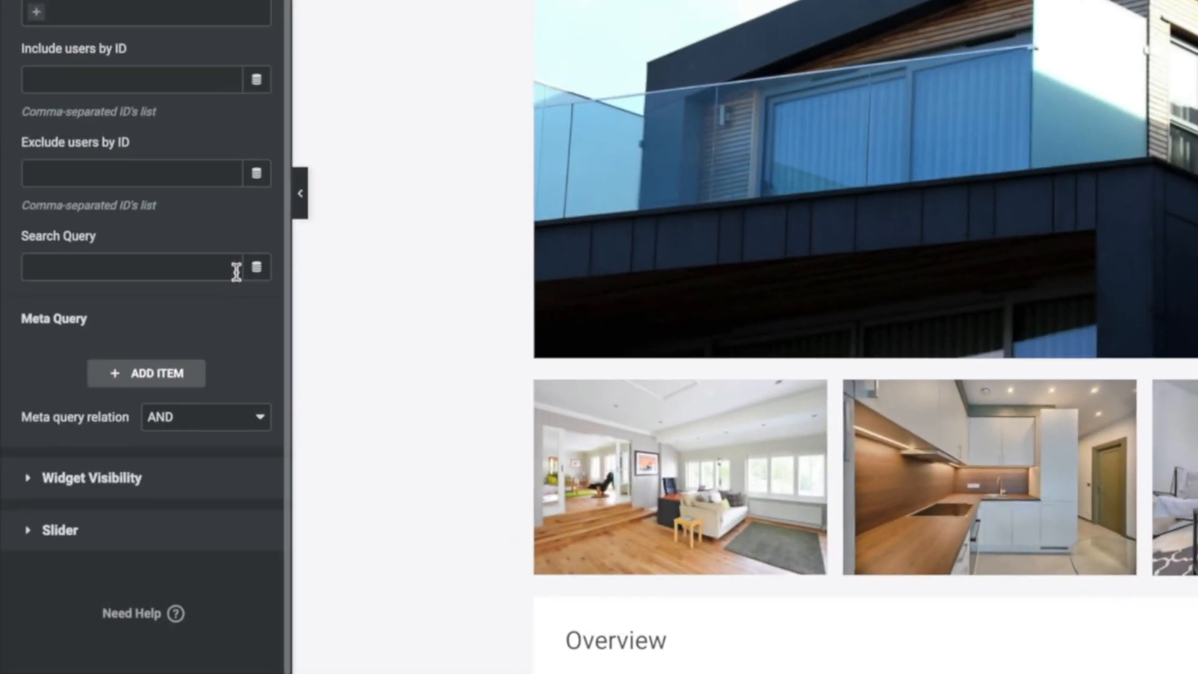
left_click(152, 405)
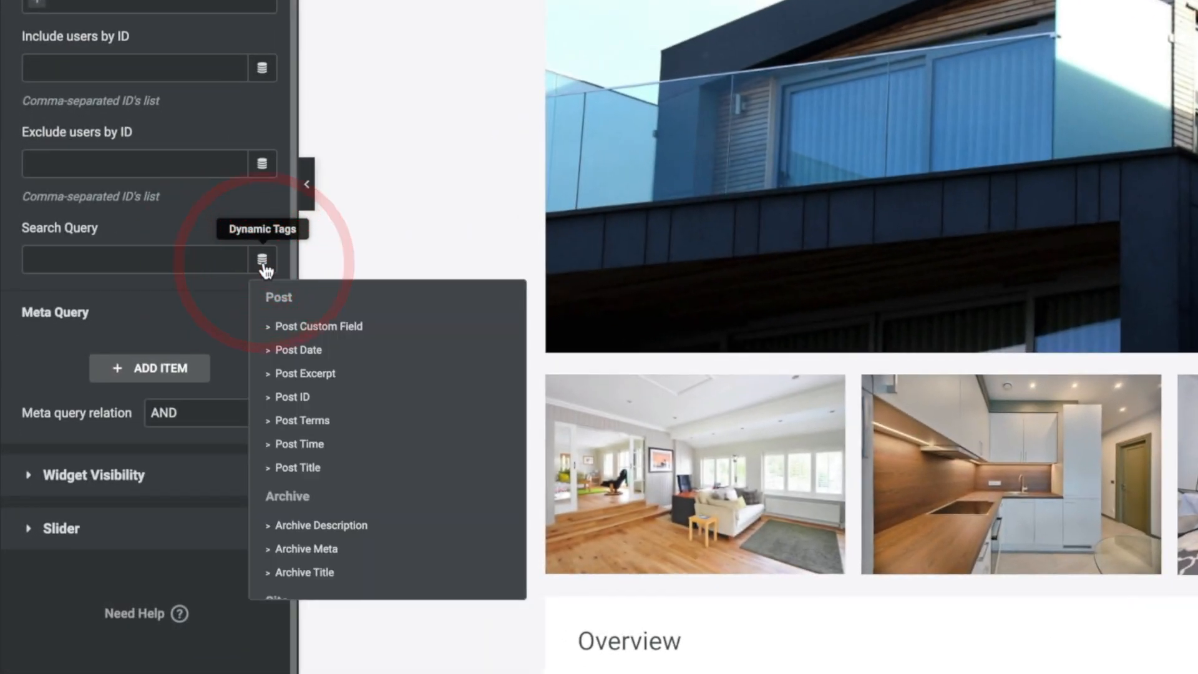
scroll(321, 485, "down", 4)
scroll(321, 485, "down", 7)
scroll(321, 485, "down", 6)
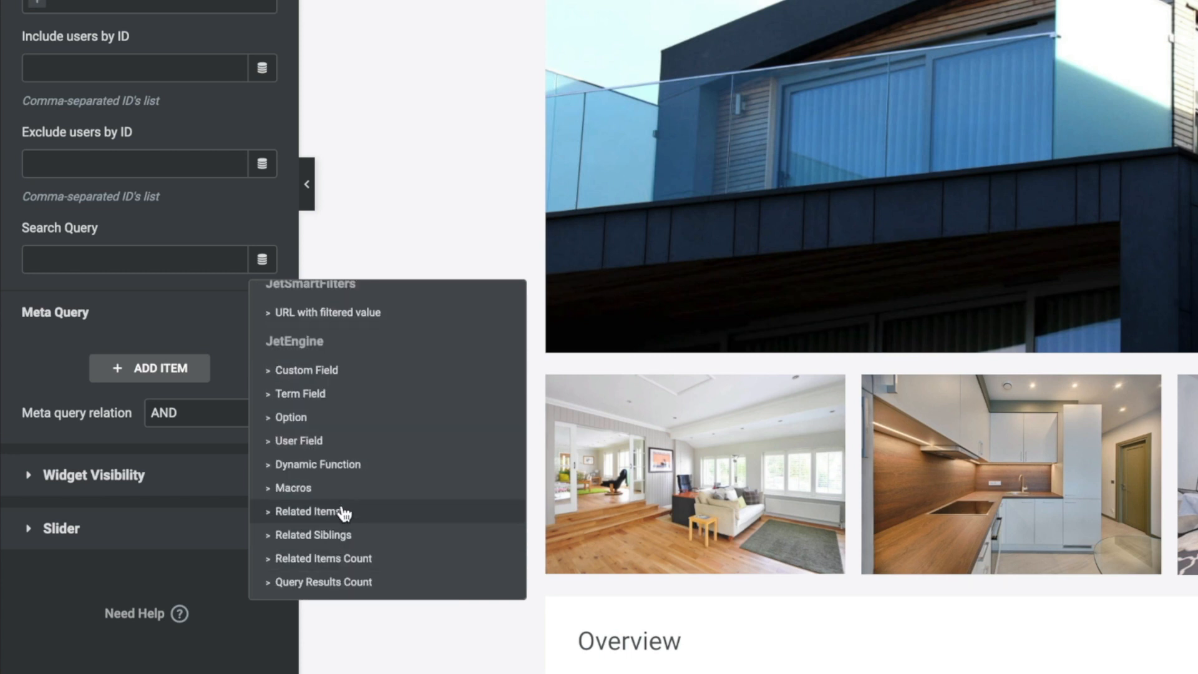
left_click(342, 511)
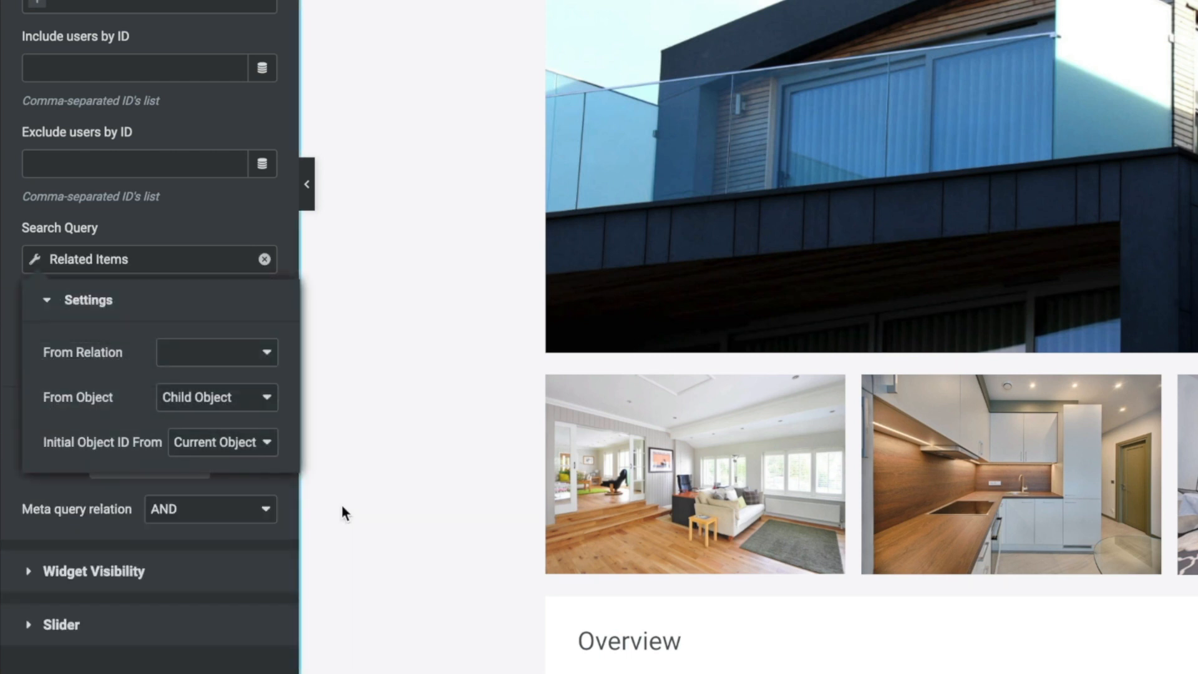
Configure Related Items with the Property Manager relation, Parent Object and Current Object ID, and save the template.
left_click(209, 357)
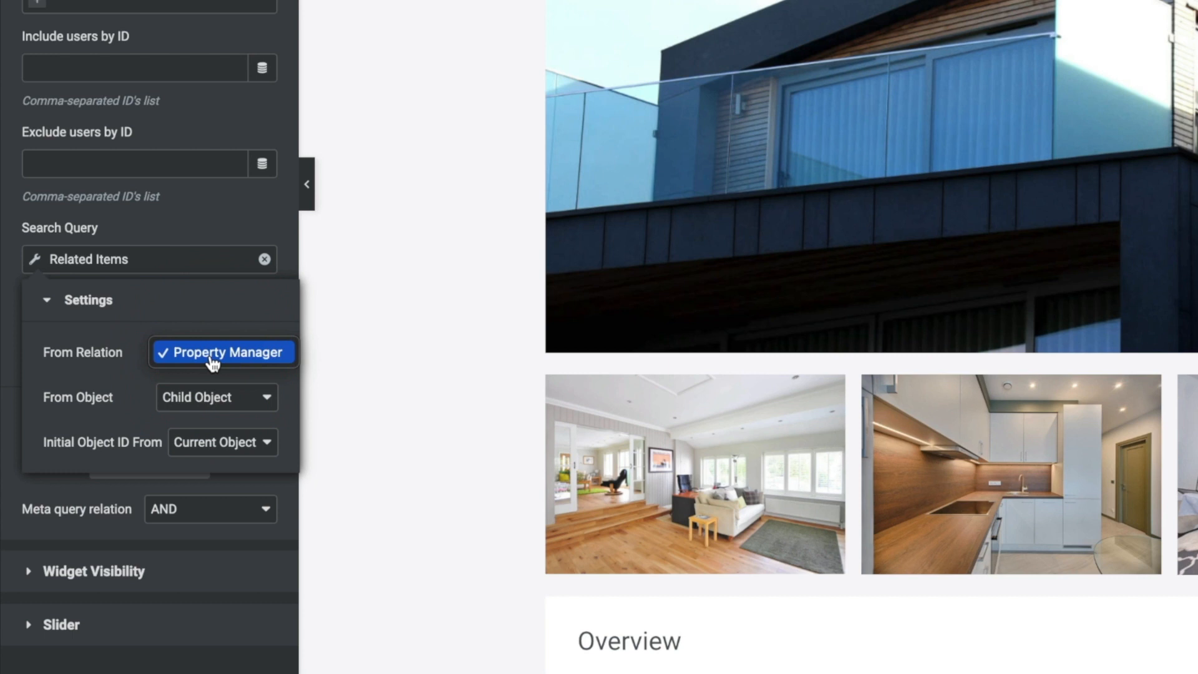
left_click(212, 361)
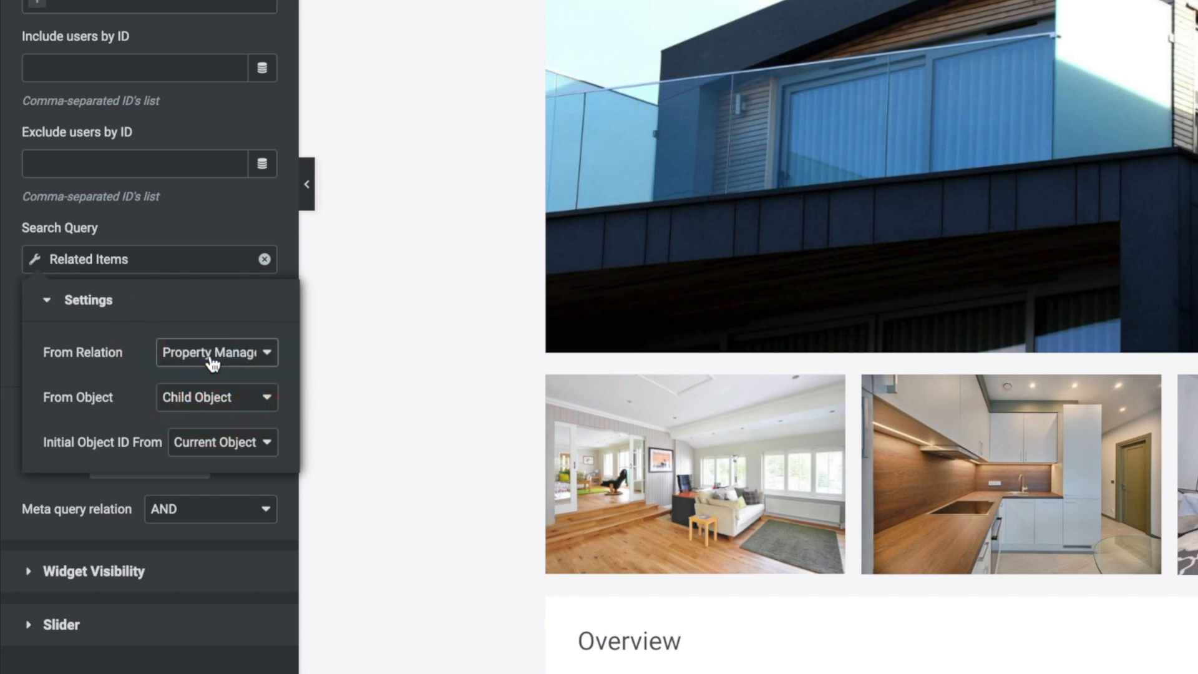
left_click(223, 403)
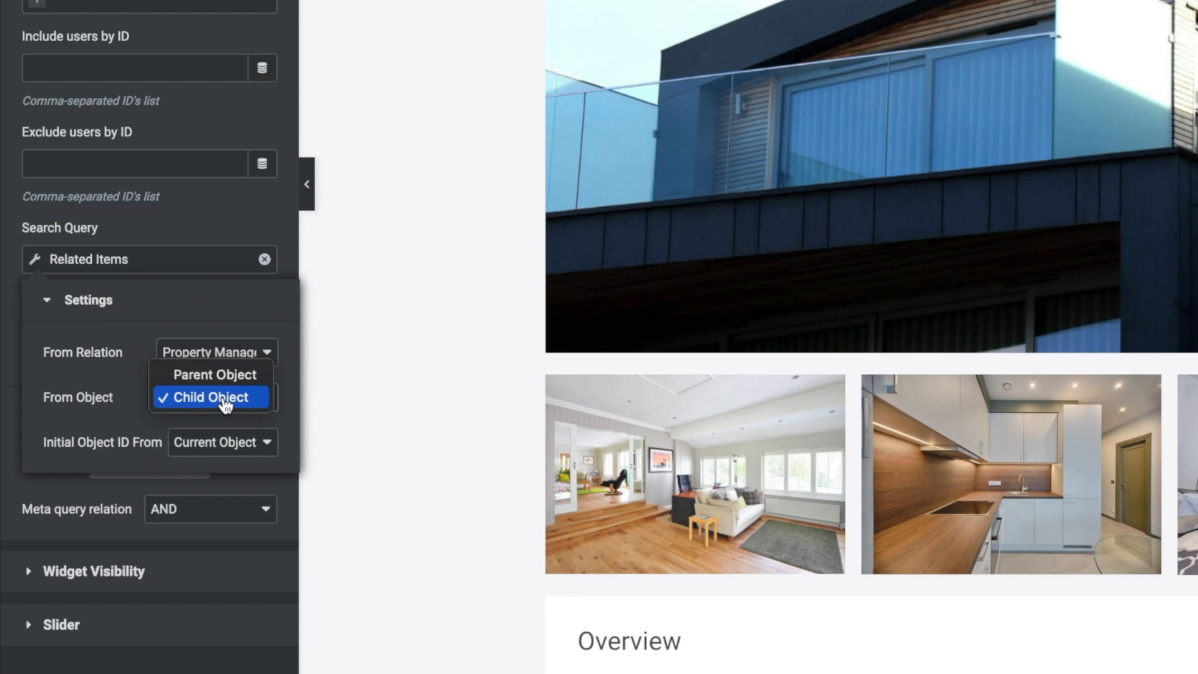
left_click(216, 375)
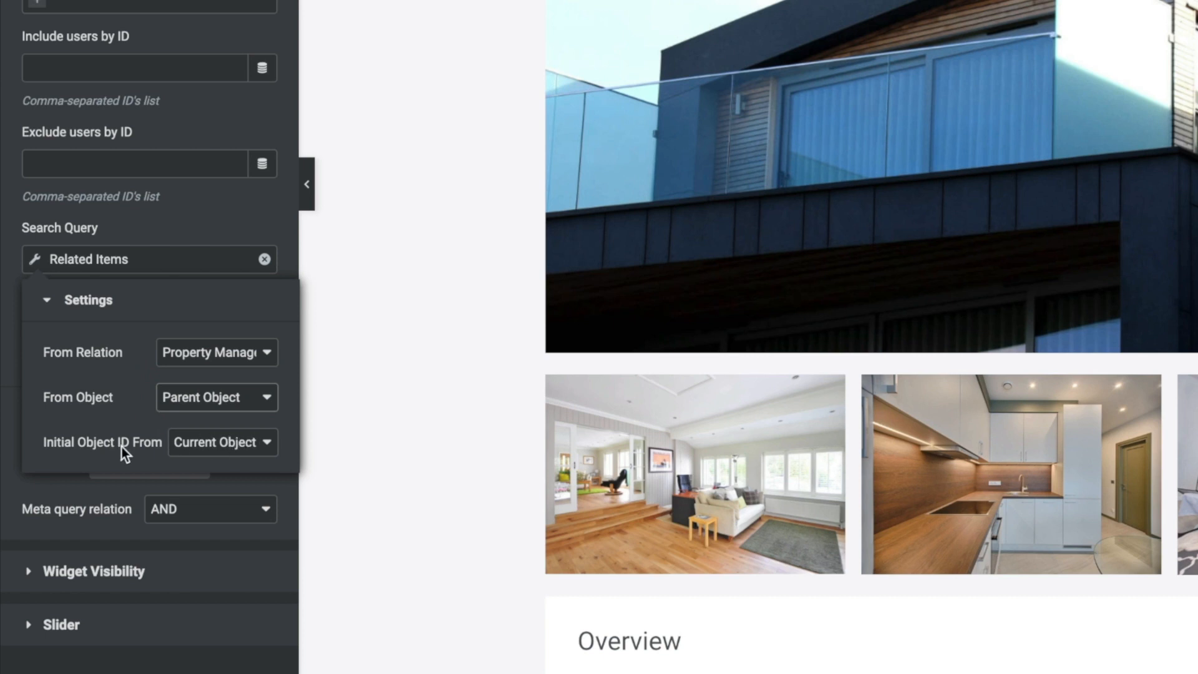
left_click(223, 456)
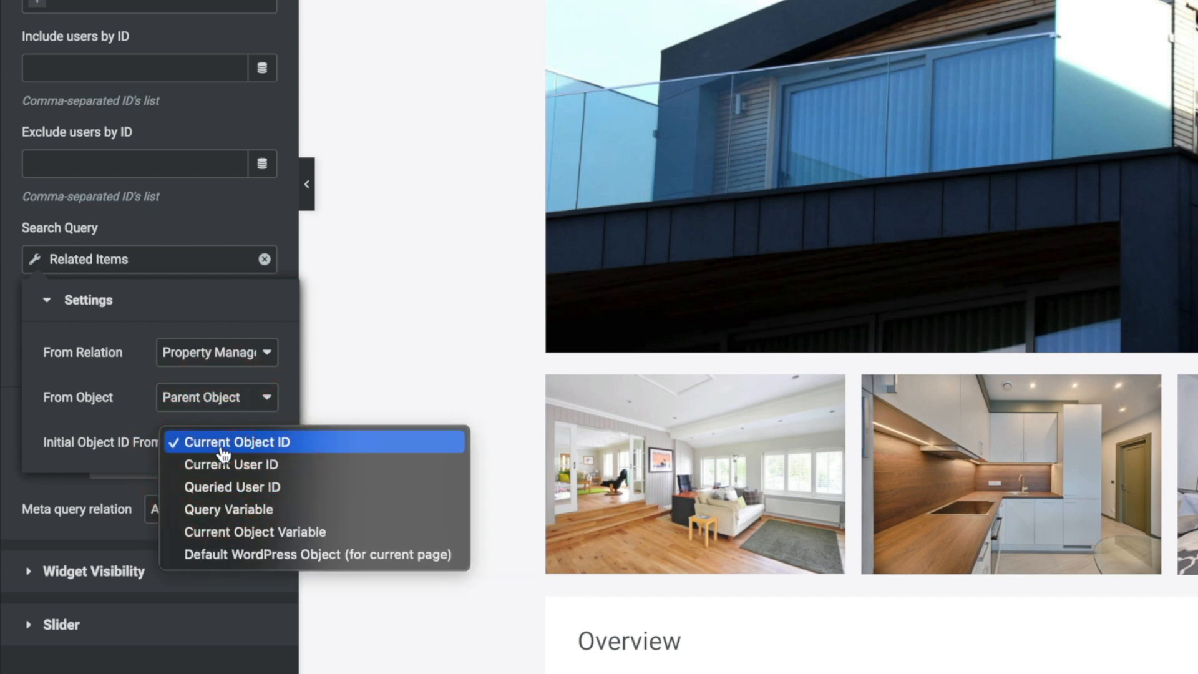
left_click(223, 455)
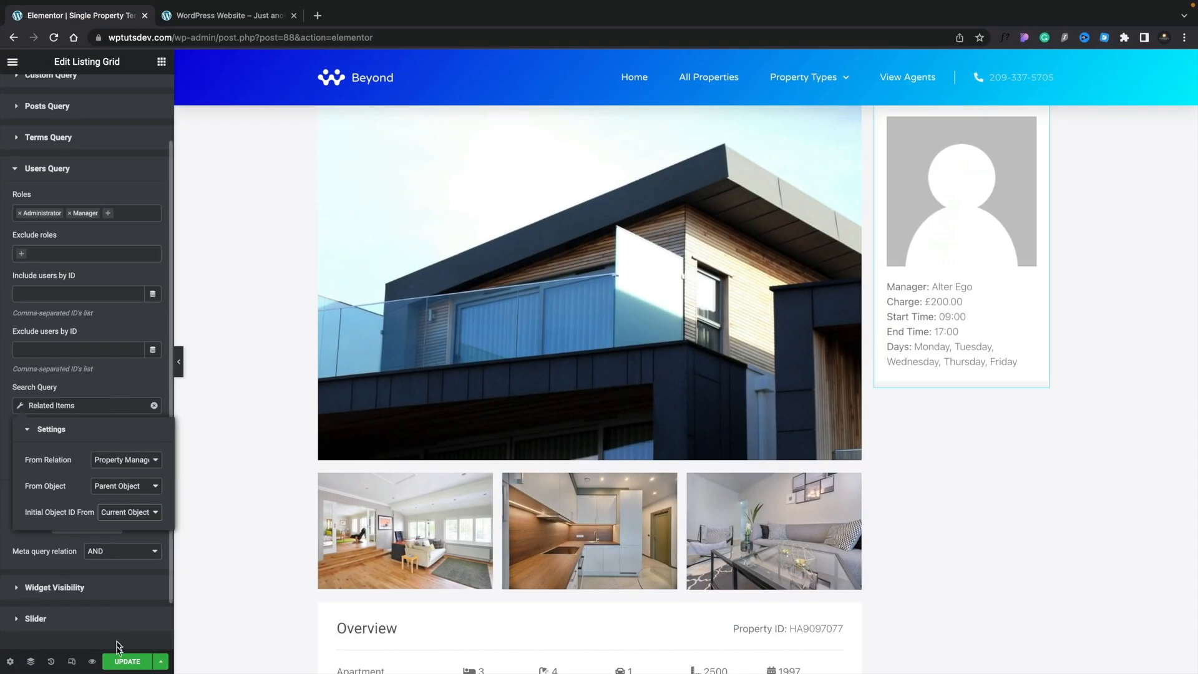
left_click(124, 660)
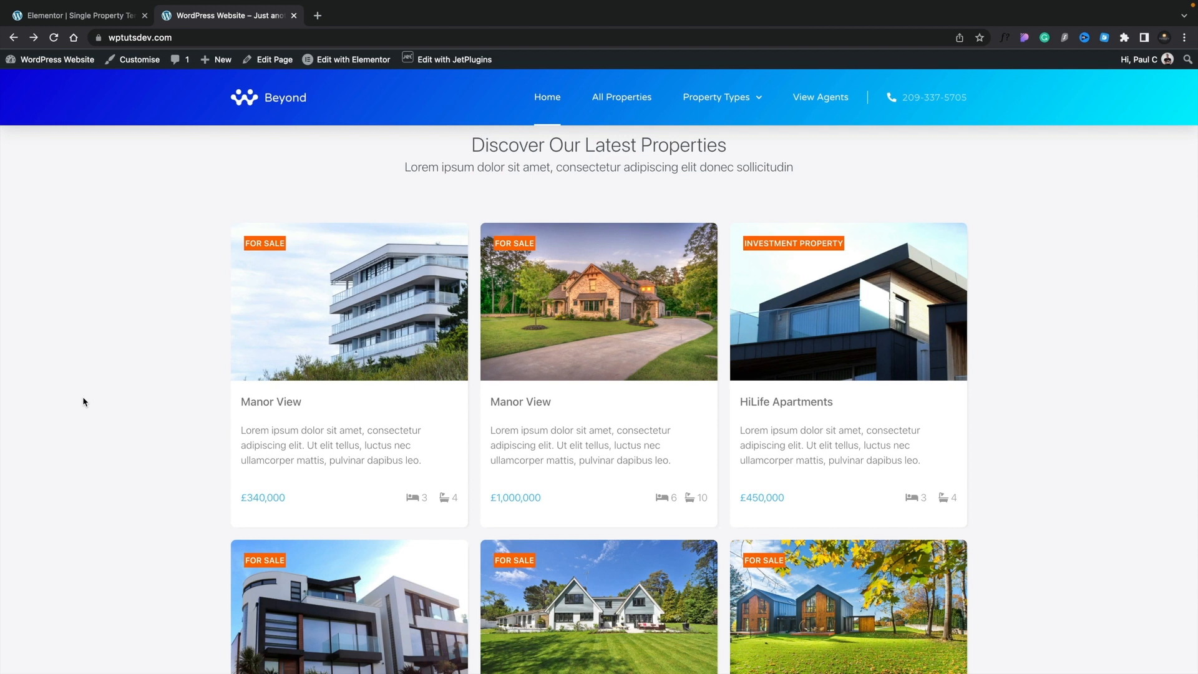
Check the manager card on the live HiLife Apartments page and the £340,000 Manor View page.
left_click(849, 345)
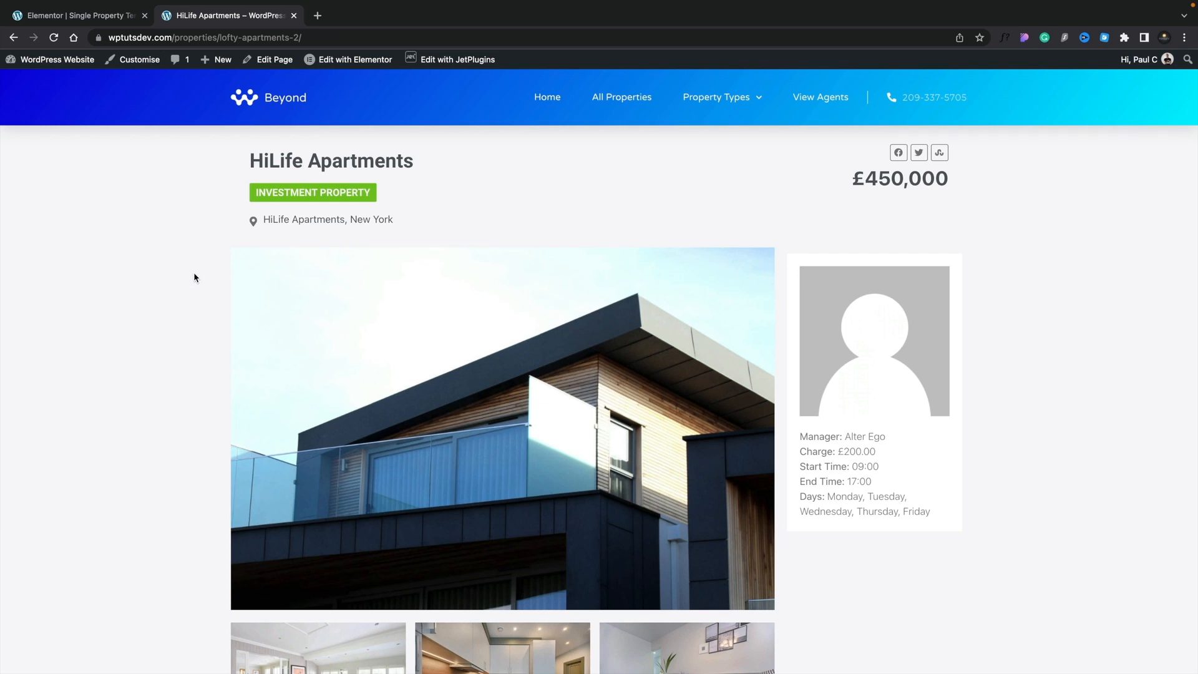
key("alt+Left")
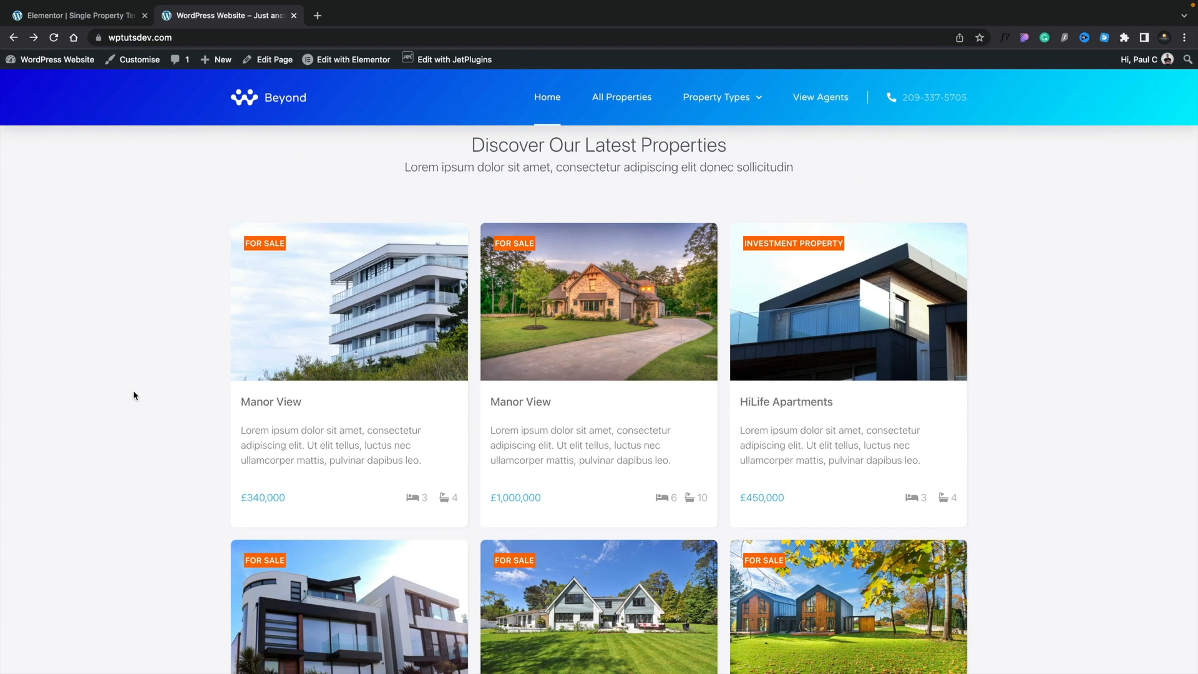
left_click(335, 325)
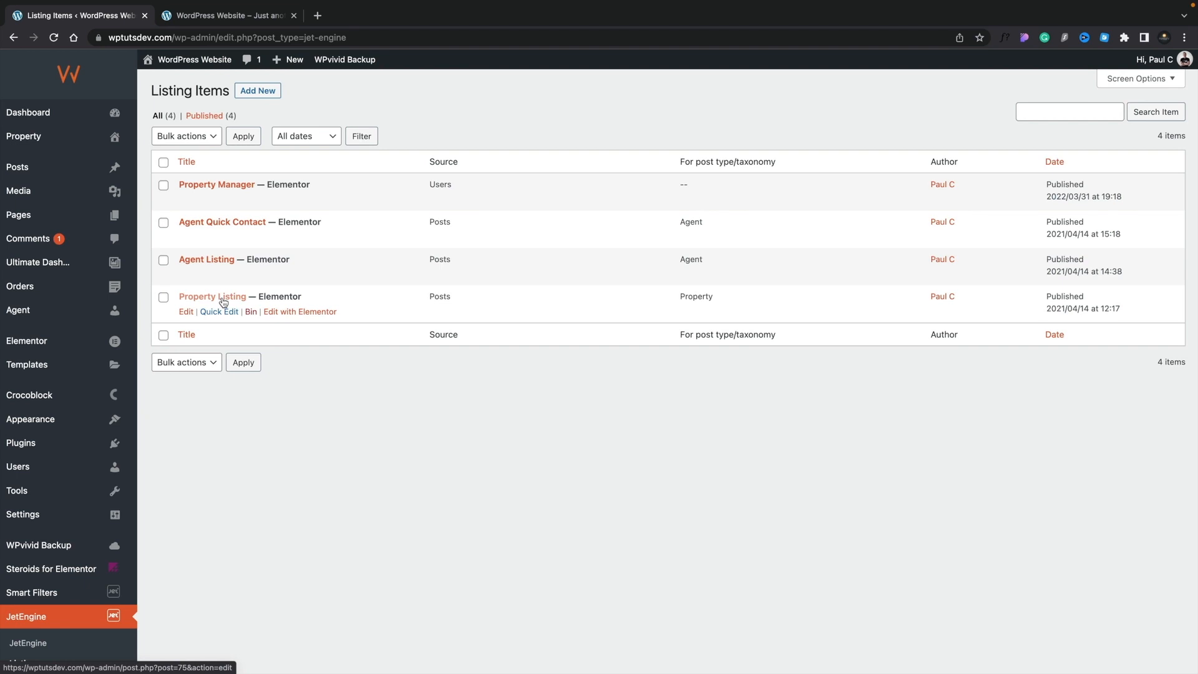
Open the Property Listing item in Elementor and add a Dynamic Field widget below the property title.
left_click(286, 313)
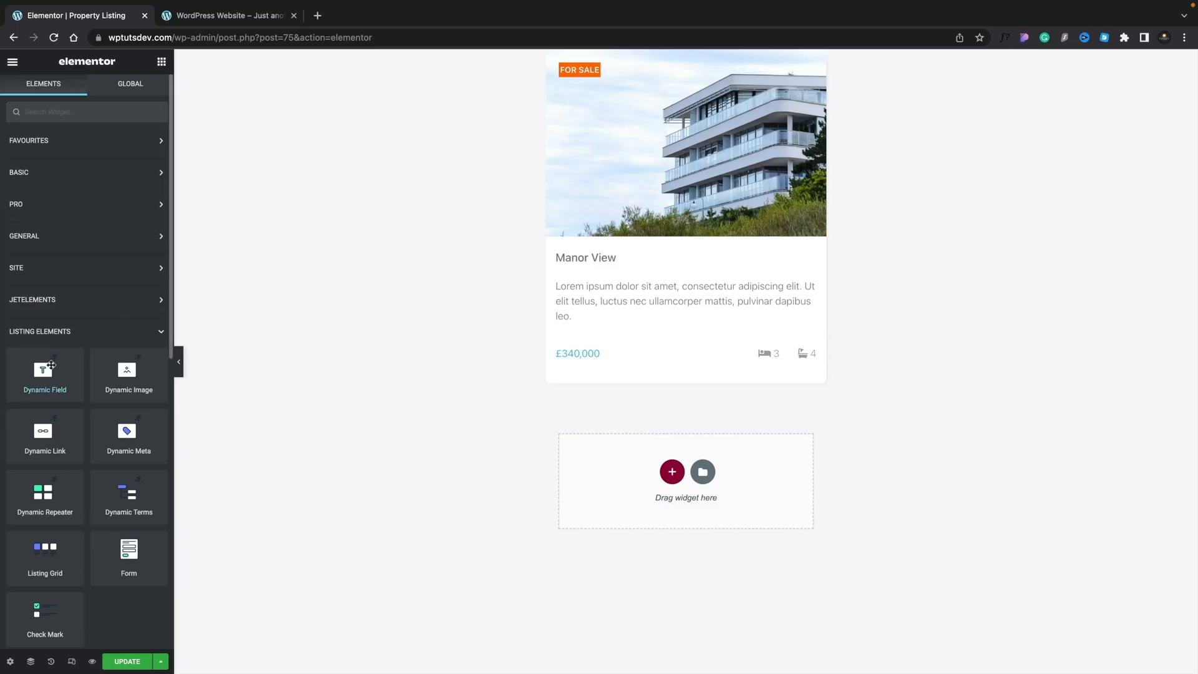
left_click_drag(50, 365, 681, 272)
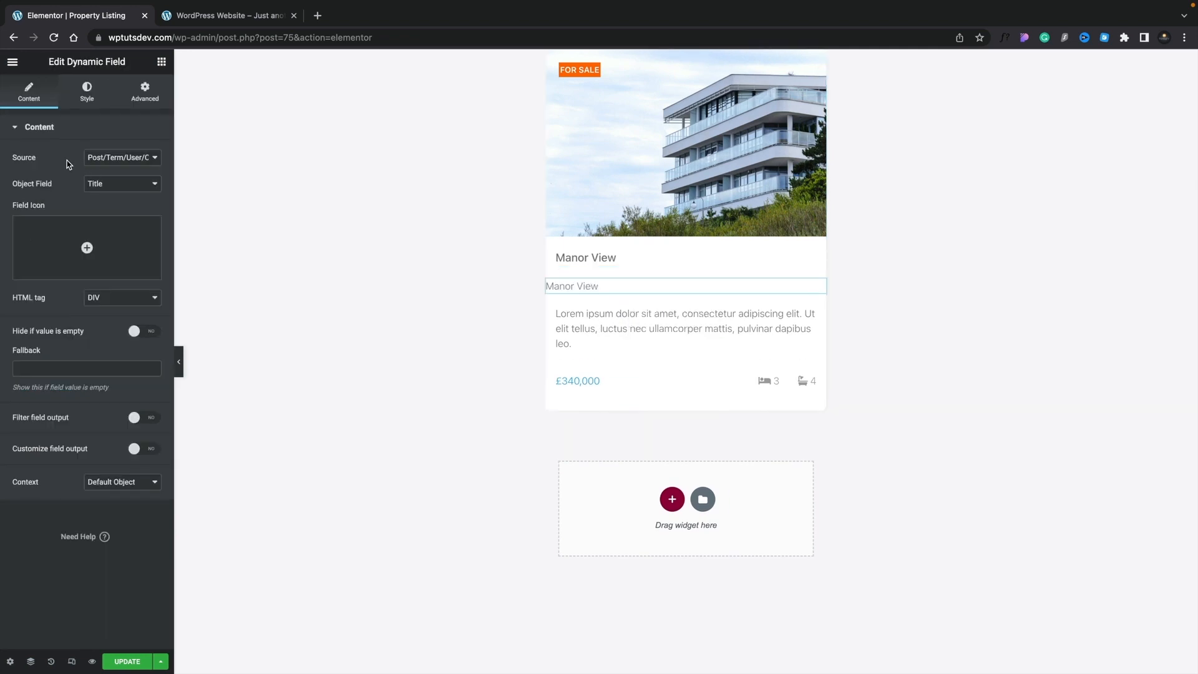
Set the Dynamic Field's source to Relation Meta Data, meta field to Charge, and context to Related Items From Property Manager.
left_click(128, 158)
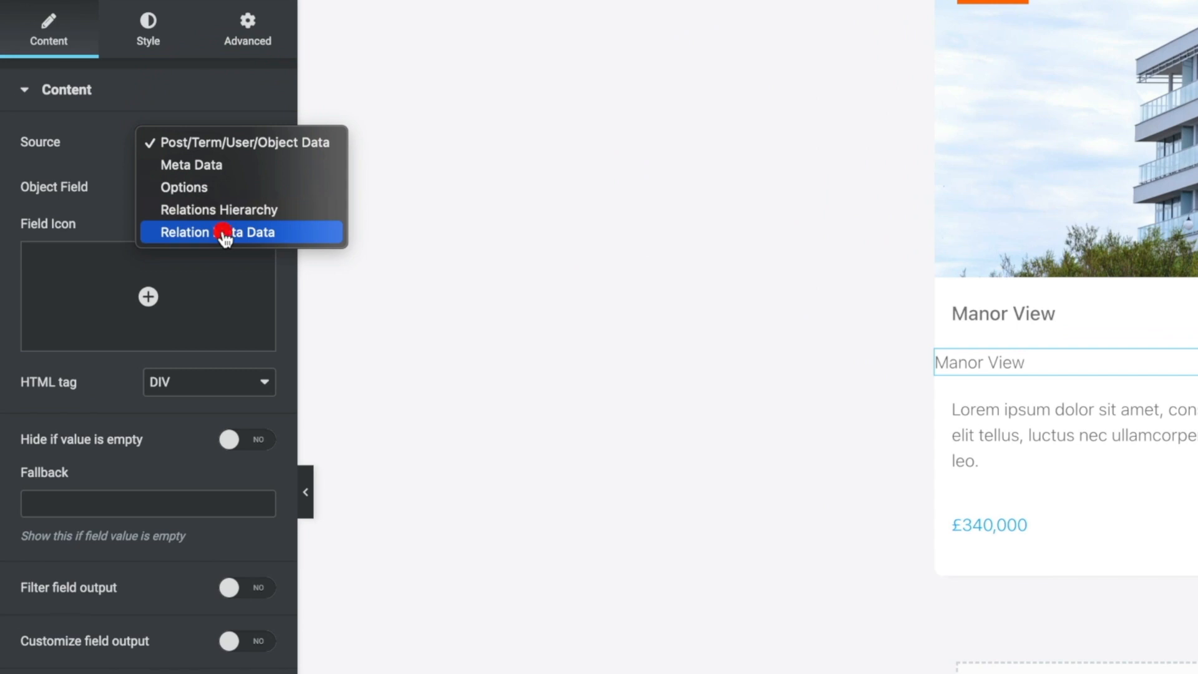
left_click(225, 233)
left_click(225, 200)
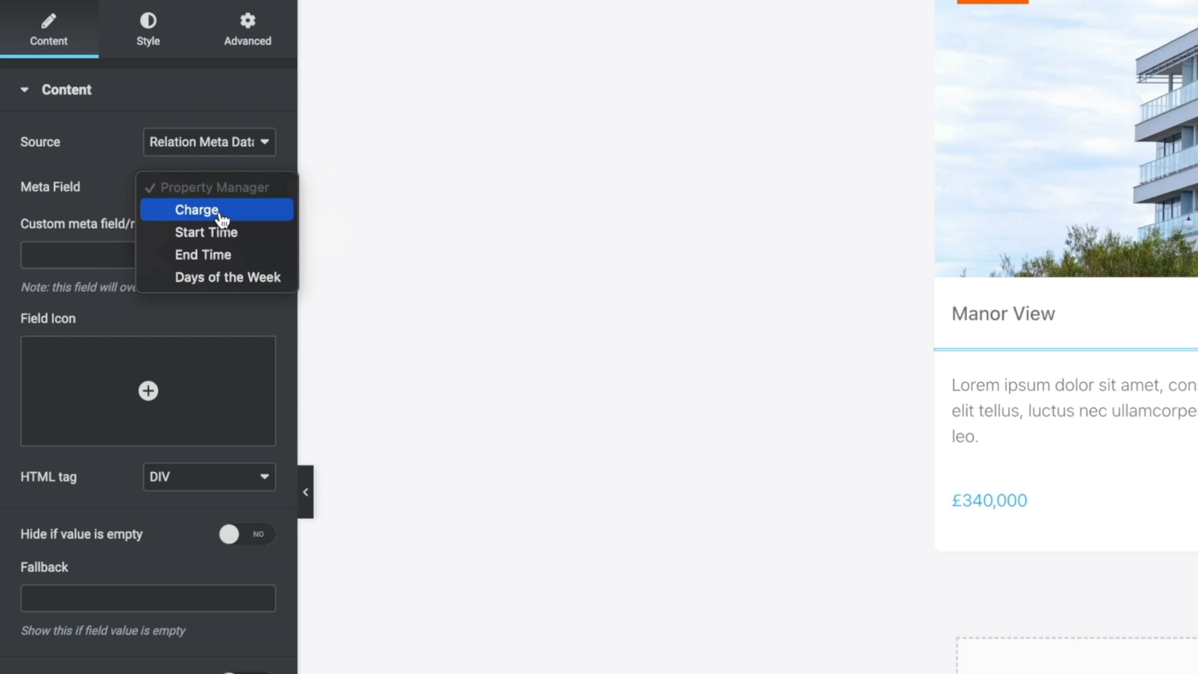
left_click(221, 210)
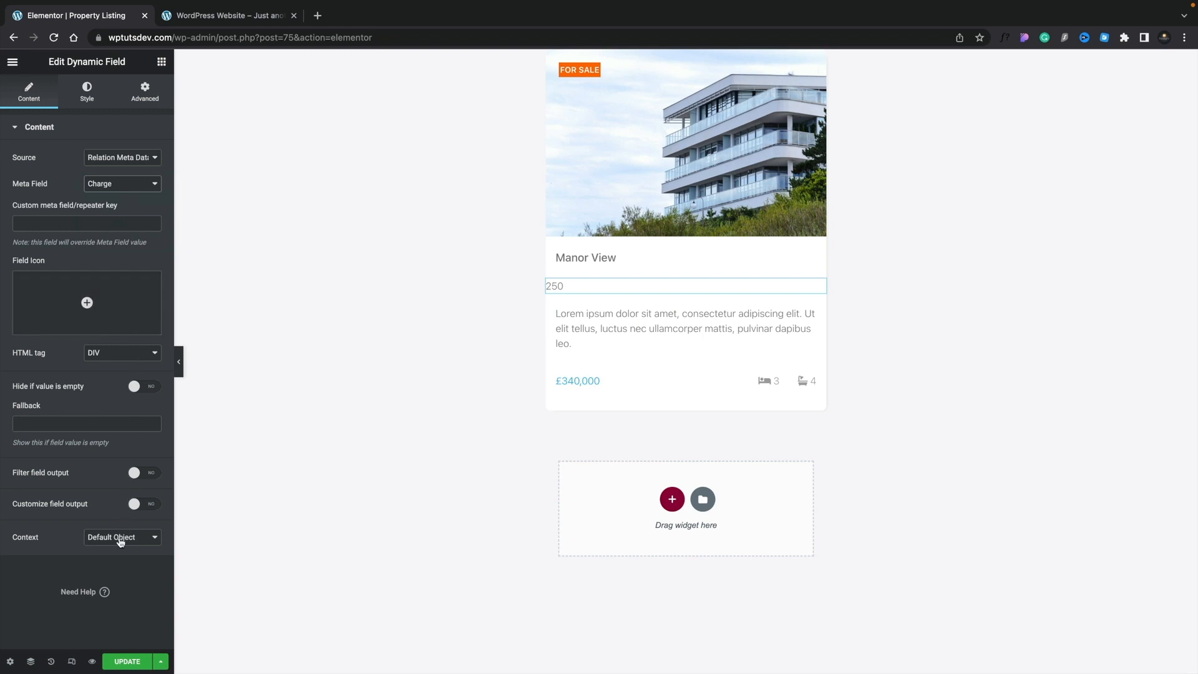
left_click(121, 538)
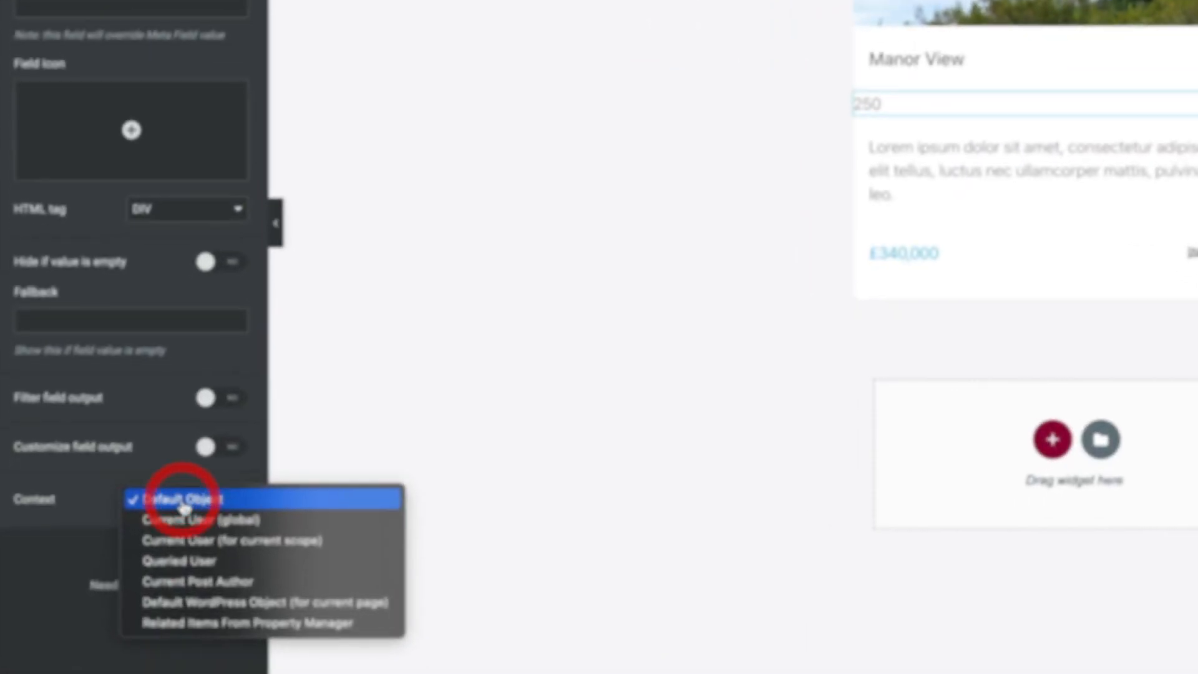
left_click(213, 626)
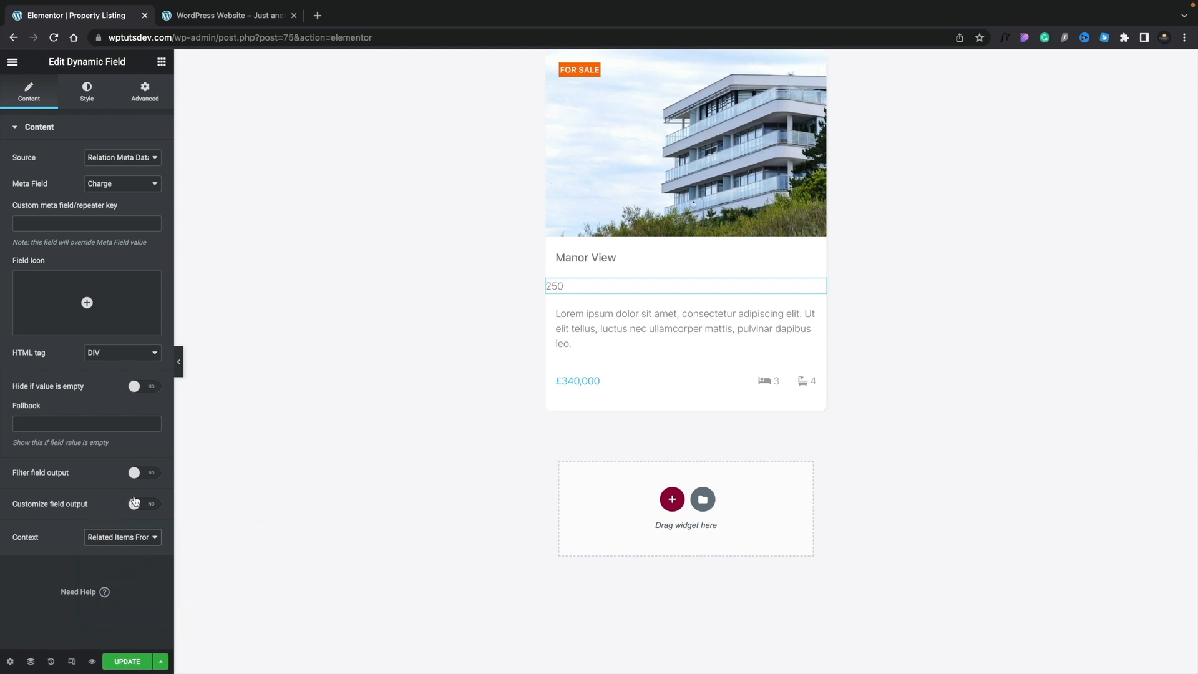
Filter the Charge field's output with the Format number callback and customize its field format with a £ prefix before %s.
left_click(152, 473)
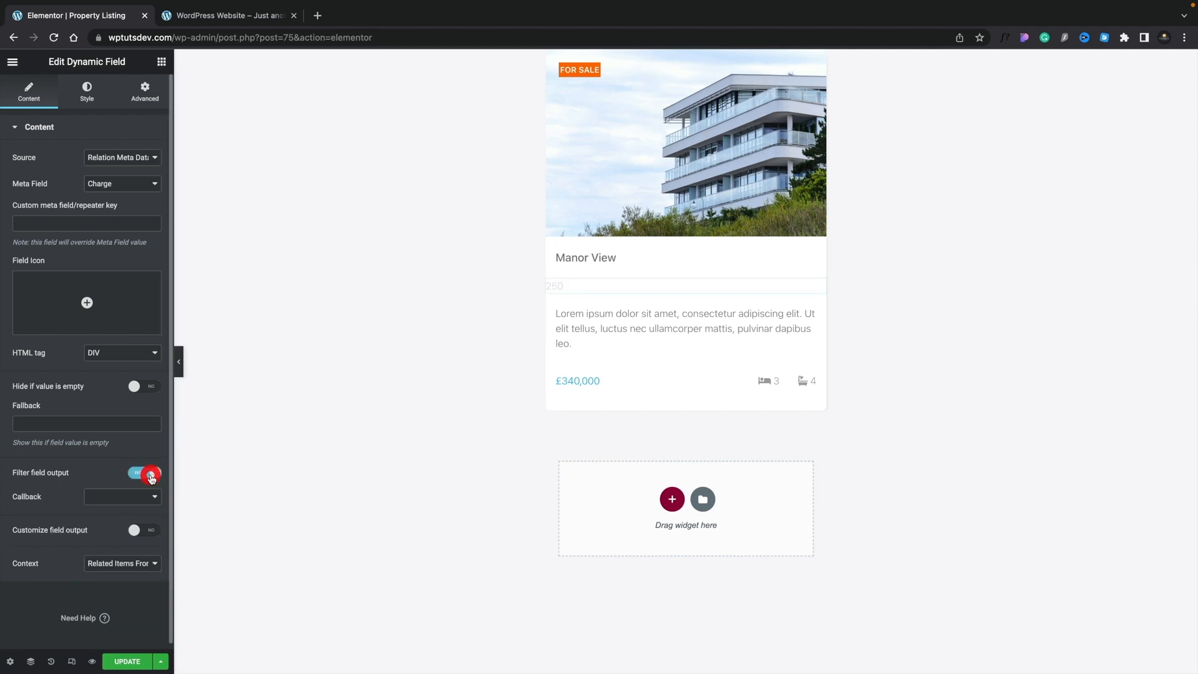
left_click(144, 497)
left_click(140, 524)
scroll(109, 538, "down", 2)
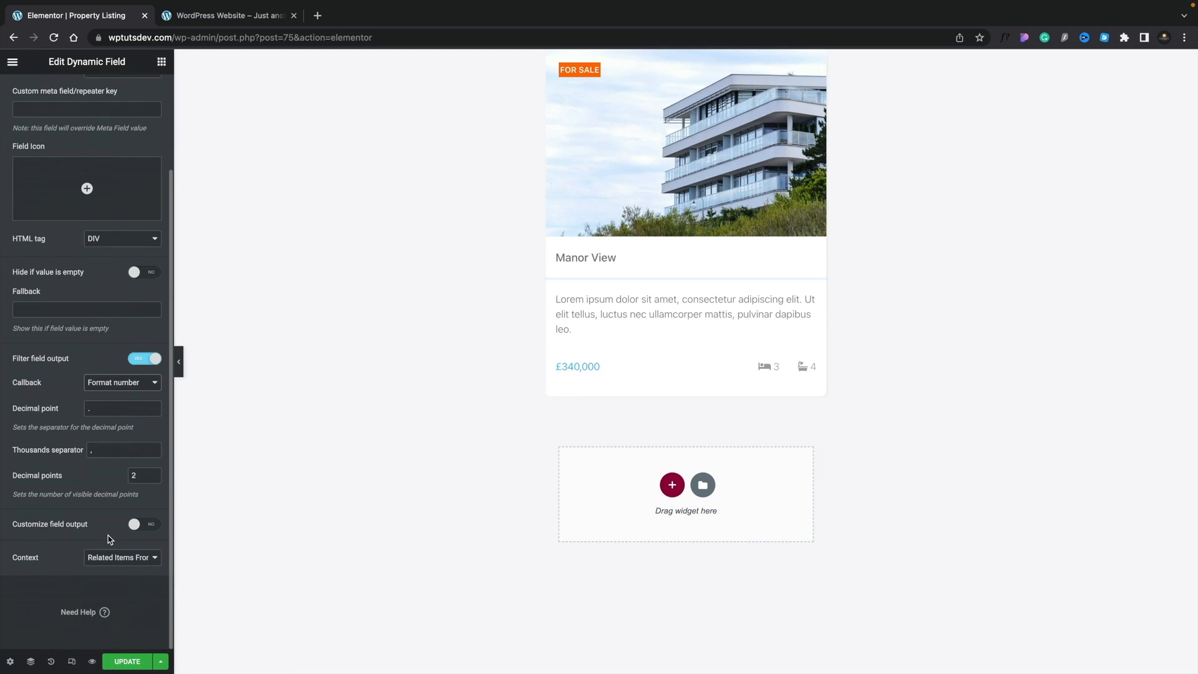
left_click(144, 525)
scroll(124, 549, "down", 3)
left_click(17, 471)
type("£")
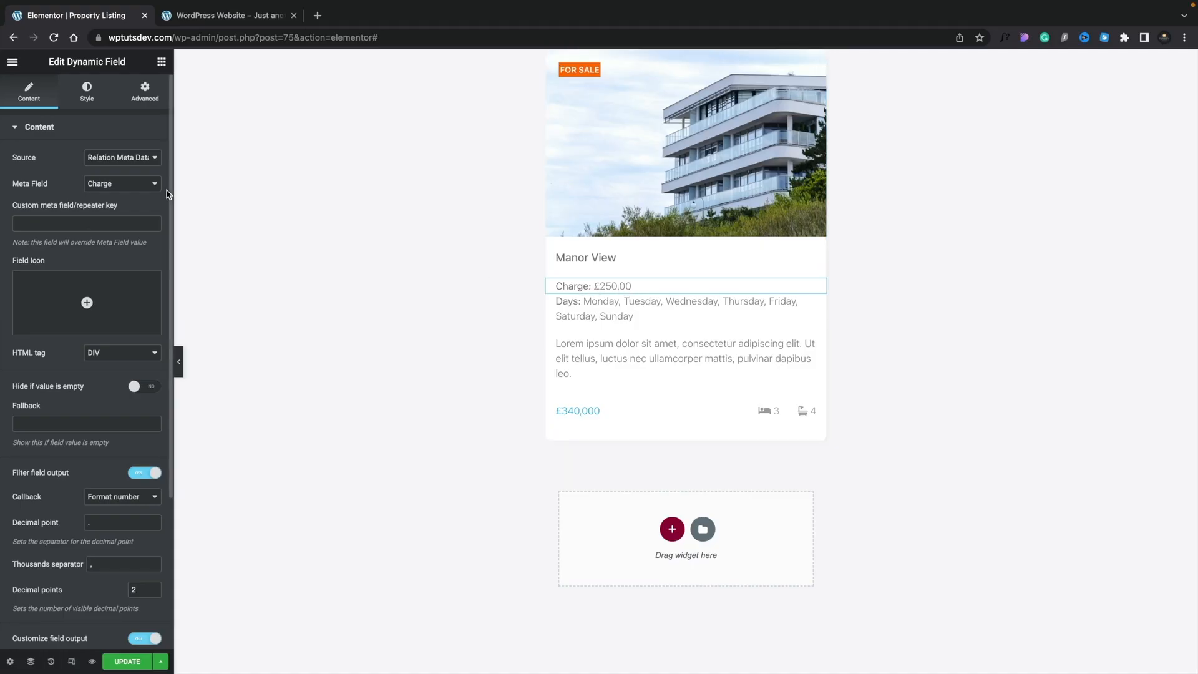
Add a Dynamic Field between the property title and Charge, using object field Nickname and context Related Items From Property Manager.
left_click(160, 62)
type("dyn")
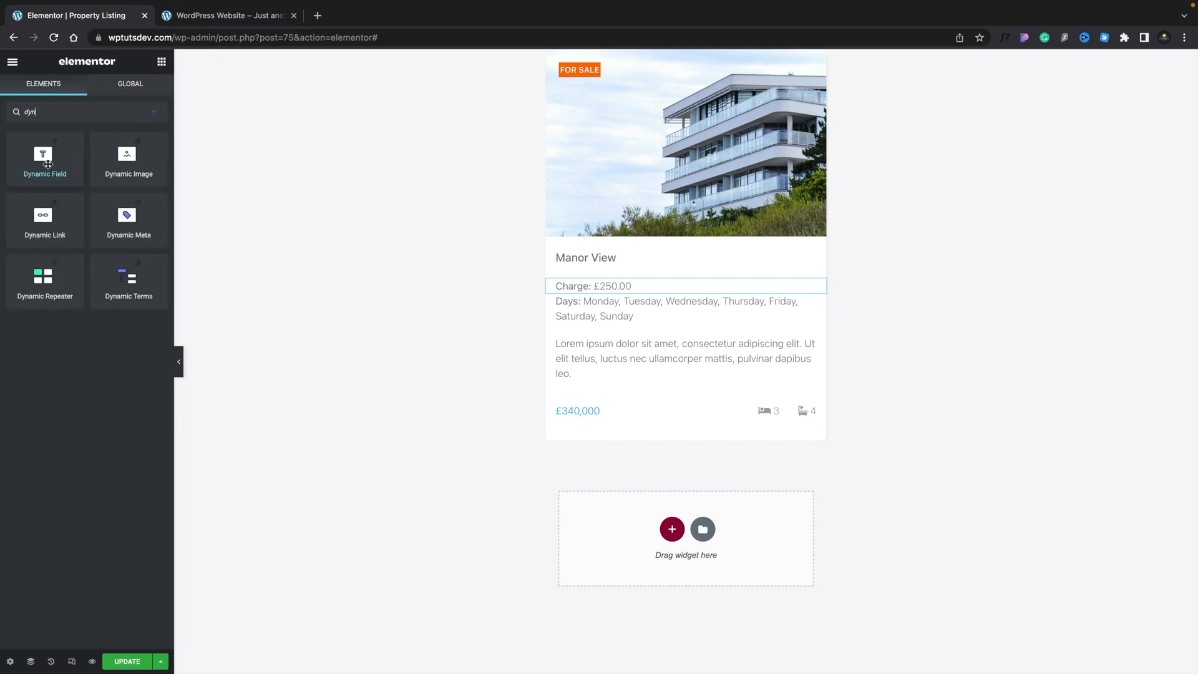
left_click_drag(47, 164, 617, 281)
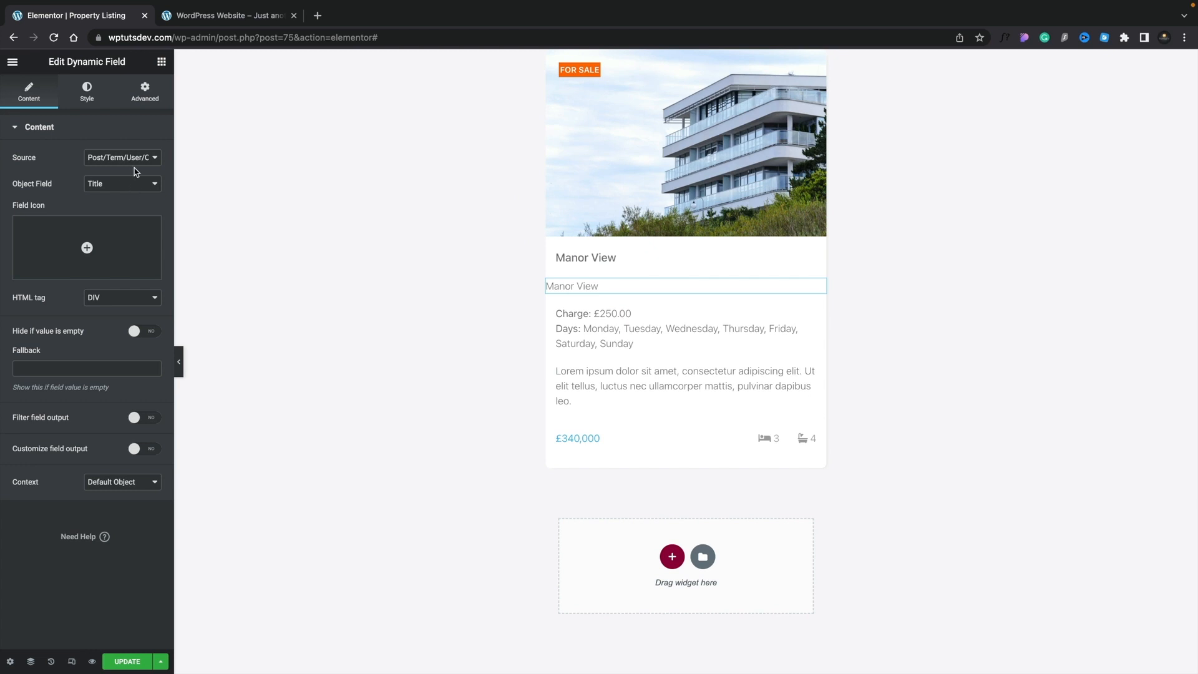
left_click(136, 185)
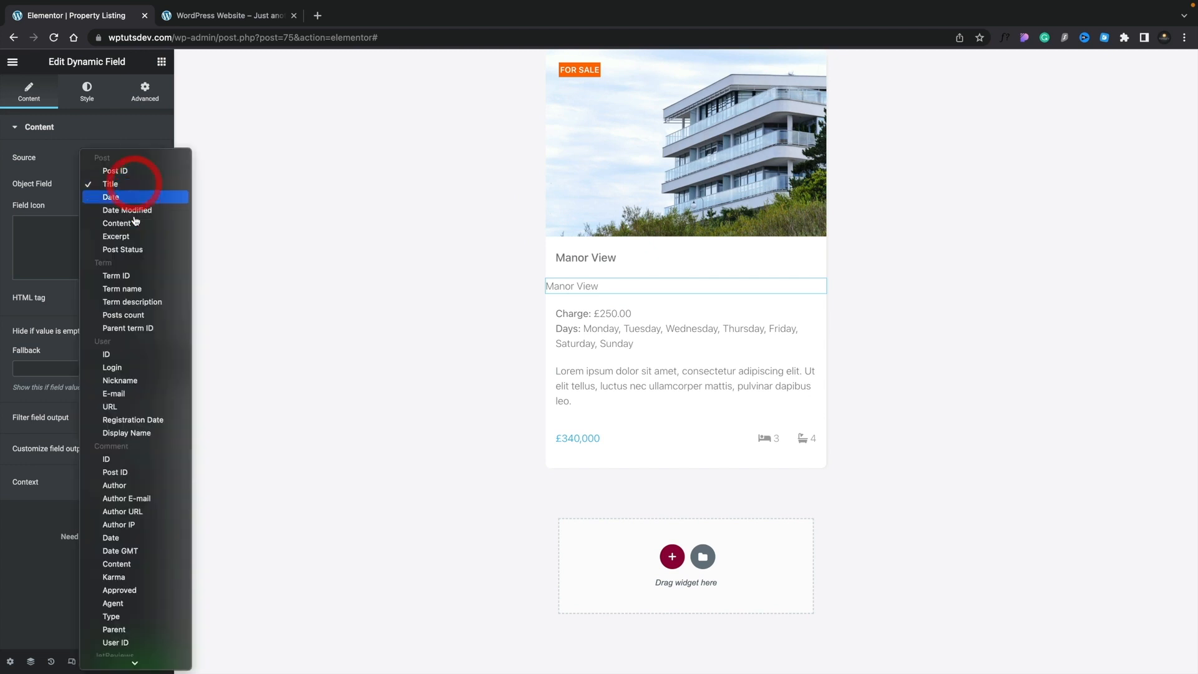
left_click(138, 386)
left_click(114, 491)
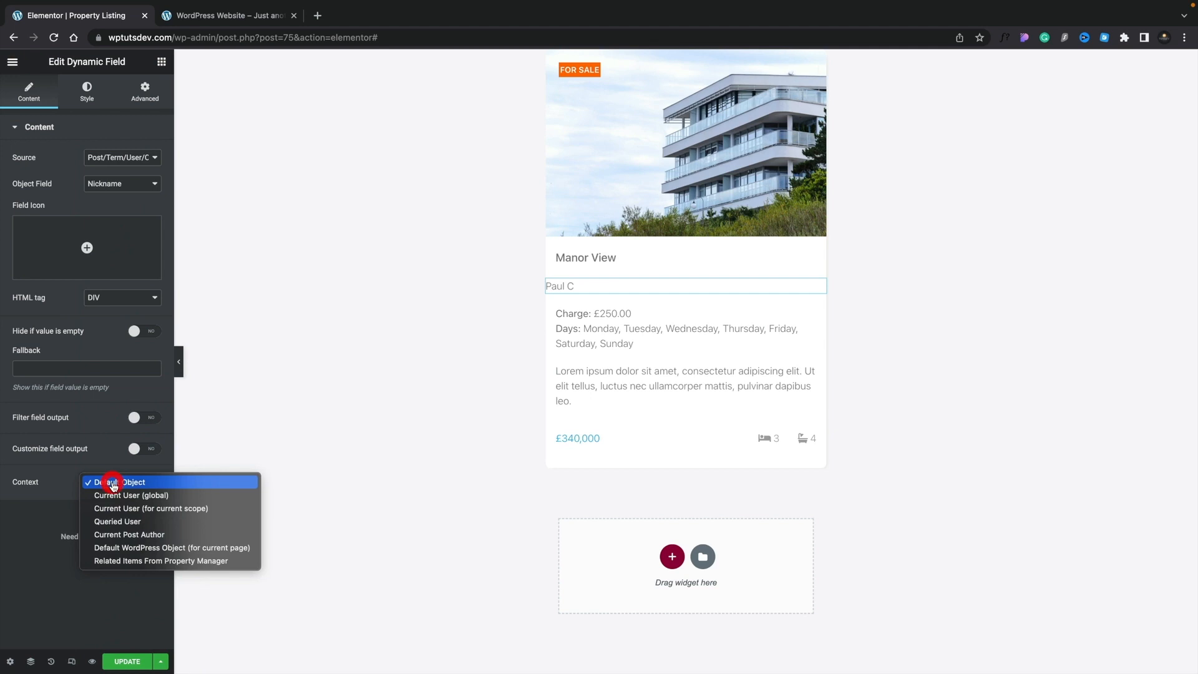
left_click(134, 561)
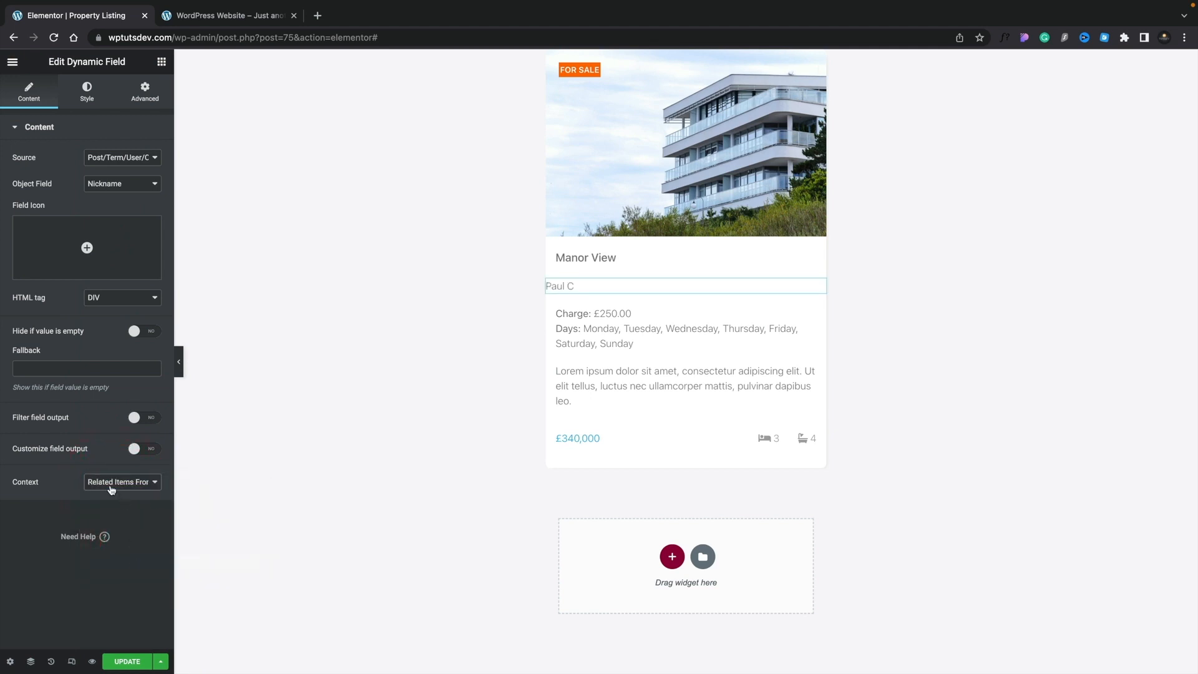
Customize the Nickname field's output with the field format <strong>Manager: </strong>%s.
left_click(151, 449)
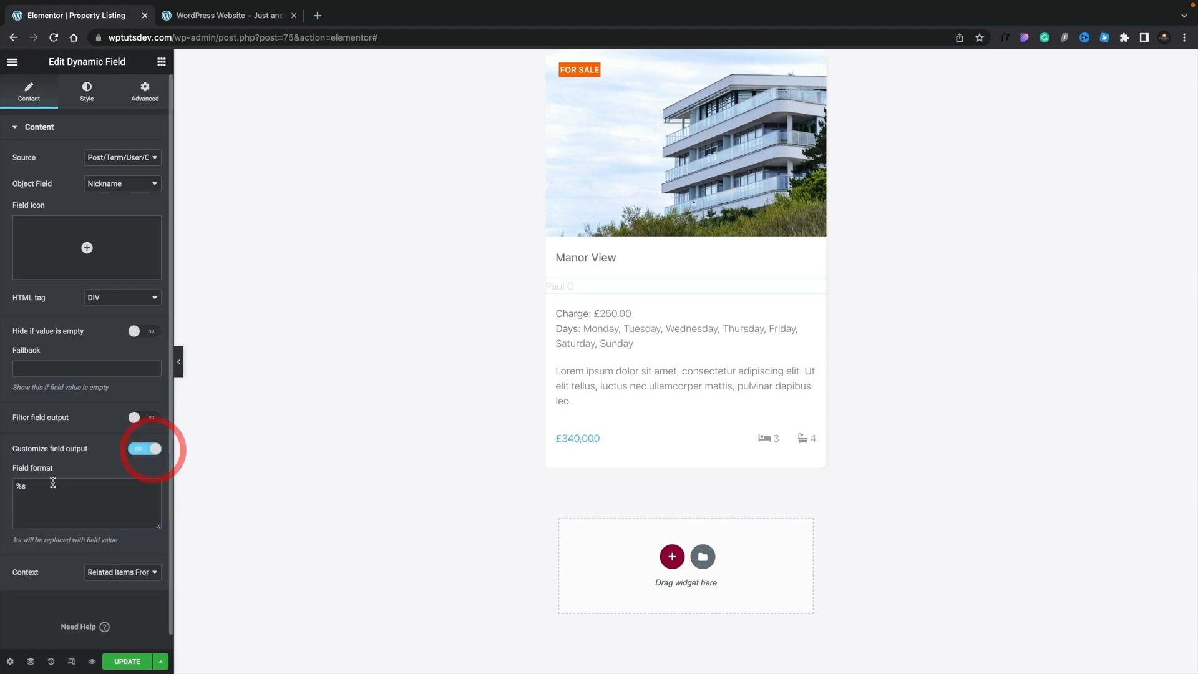
left_click(18, 486)
type("Man")
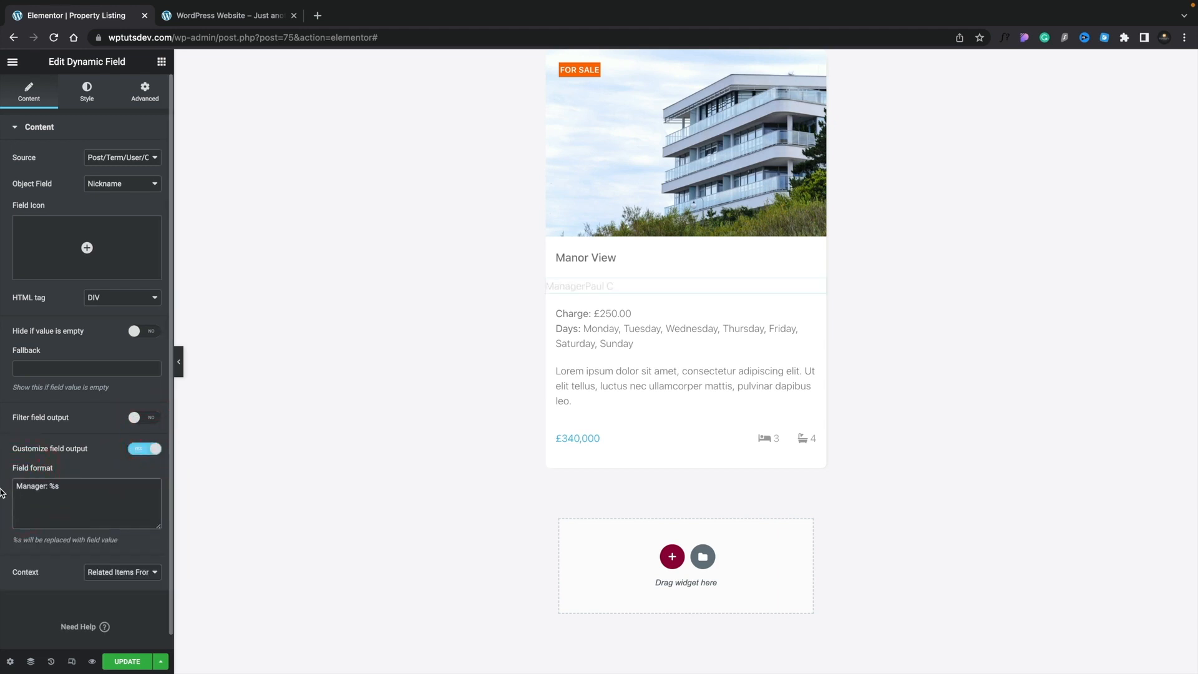
type("ager:")
left_click(15, 485)
type("<strong>")
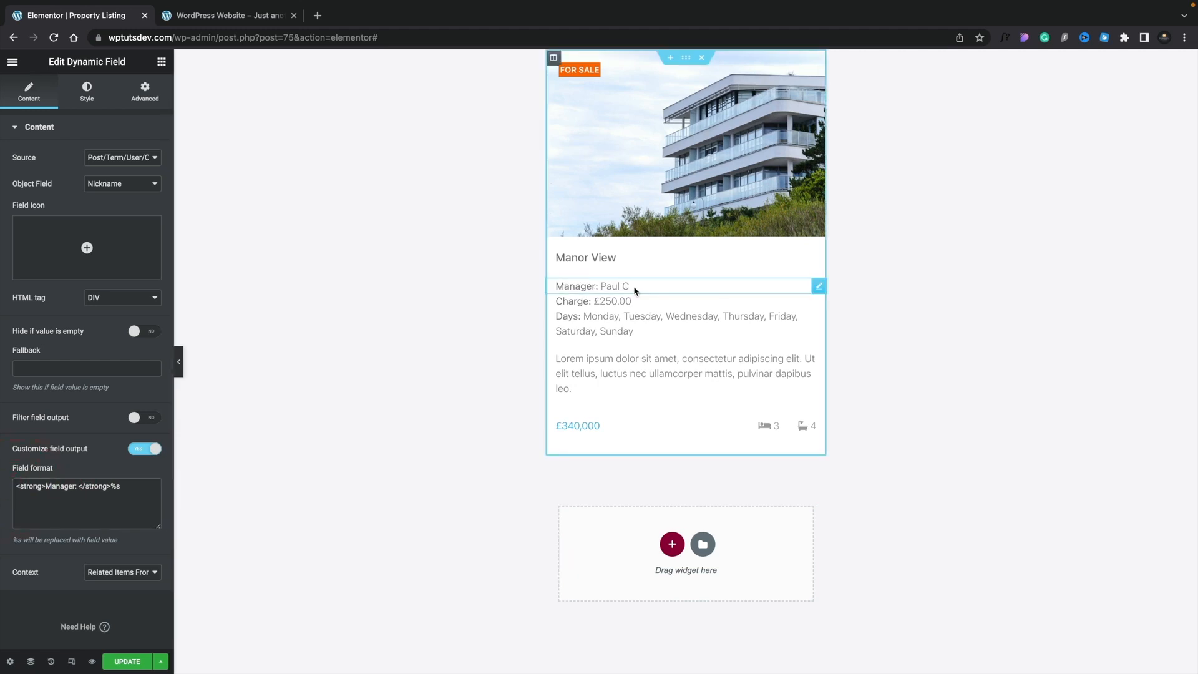
Check the manager, charge and days on the live home page's property cards, and open the £340,000 Manor View property.
left_click(233, 16)
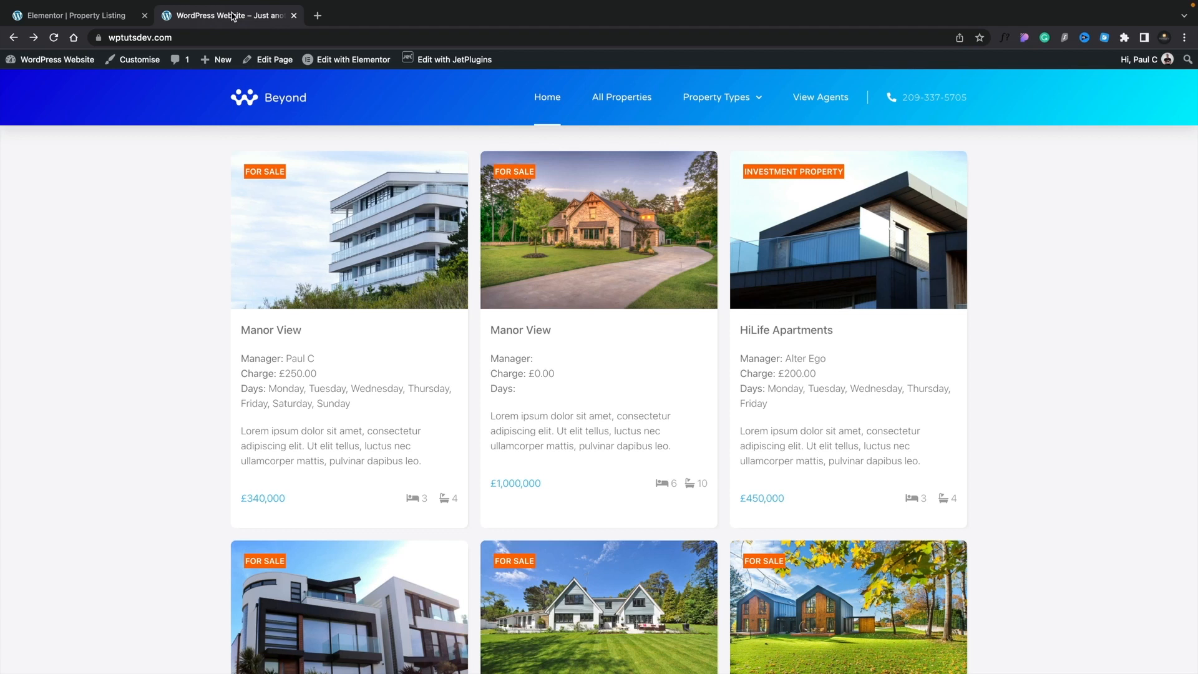
left_click(357, 212)
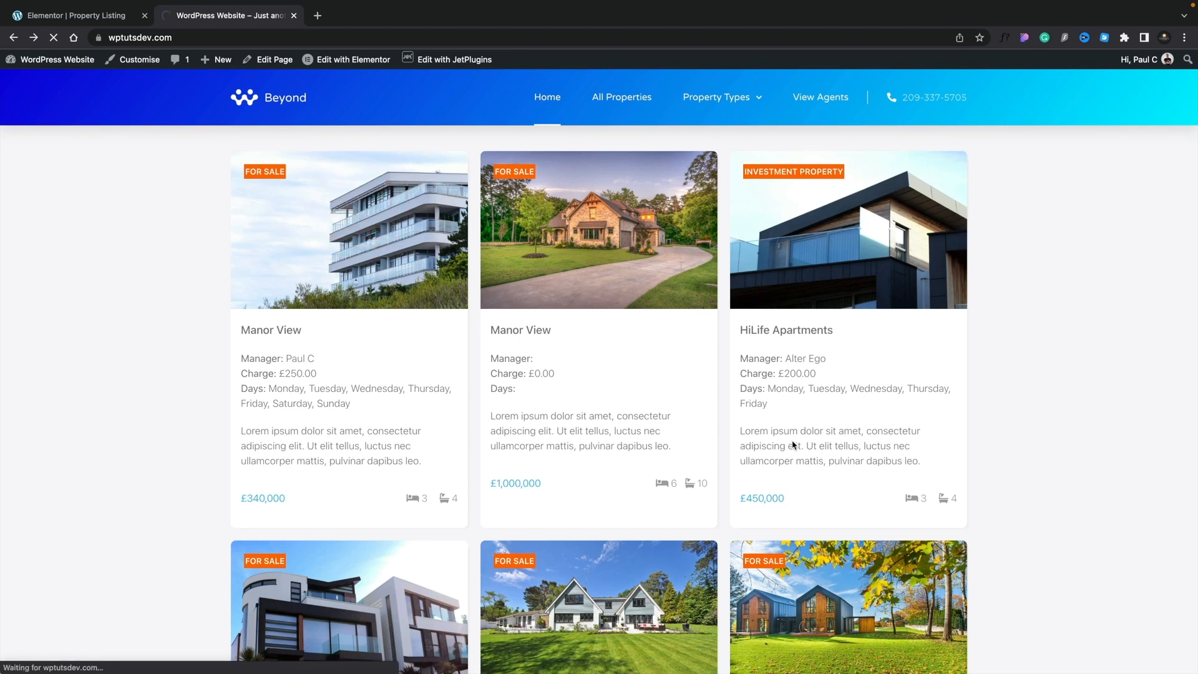